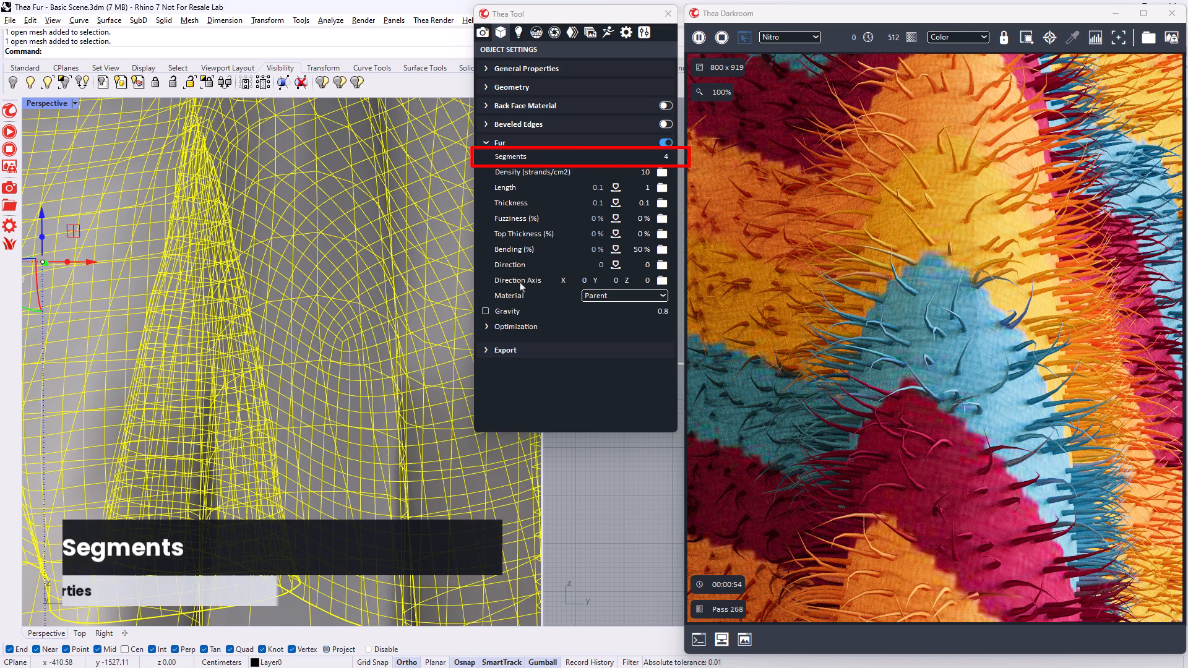
- Set the cloth's fur segments to 5 and finally 6, and its density to 40 strands/cm2
{"action": "double_click", "coordinate": [651, 159]}
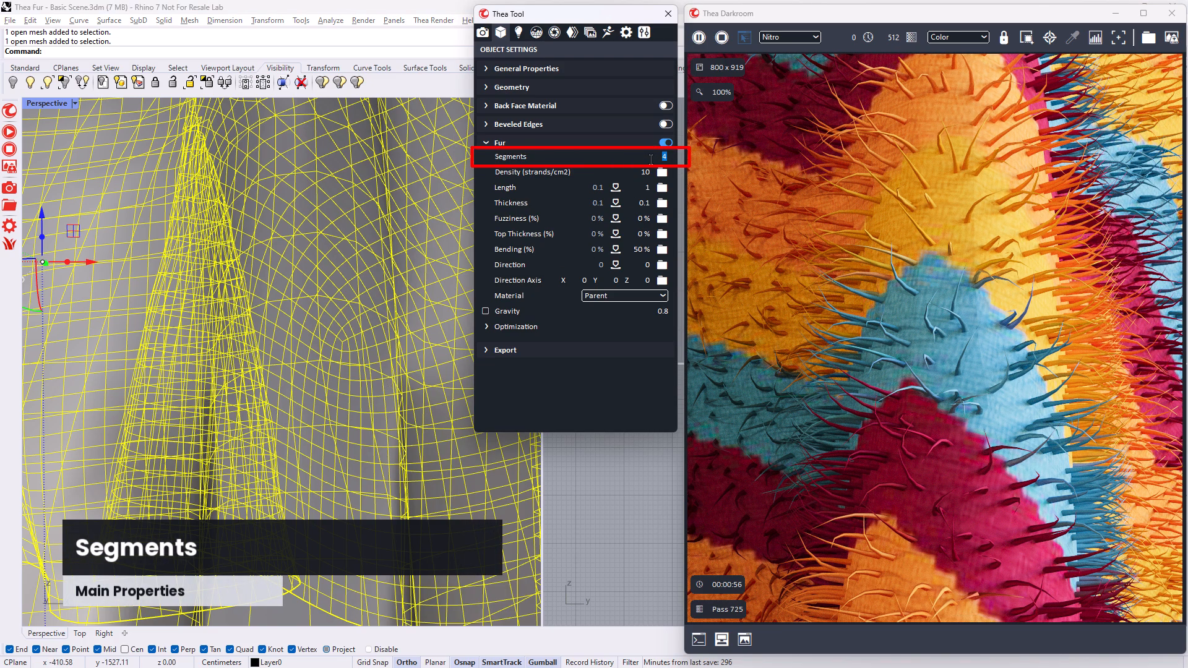
{"action": "type", "text": "5"}
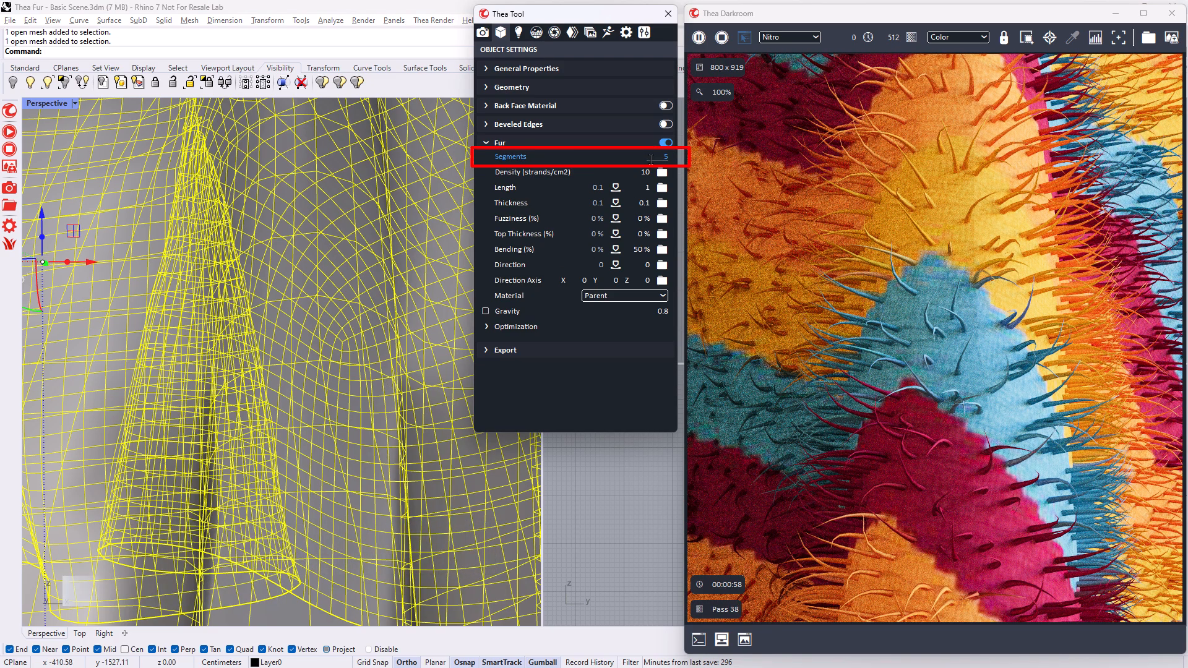
{"action": "double_click", "coordinate": [651, 159]}
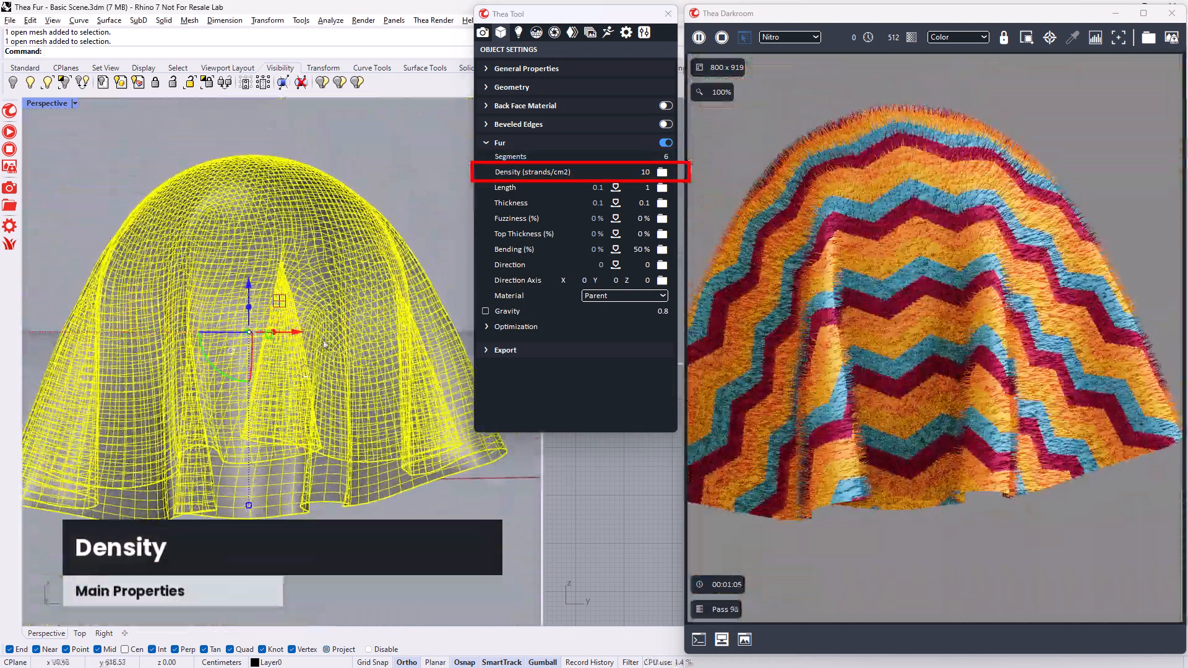
{"action": "left_click", "coordinate": [644, 172]}
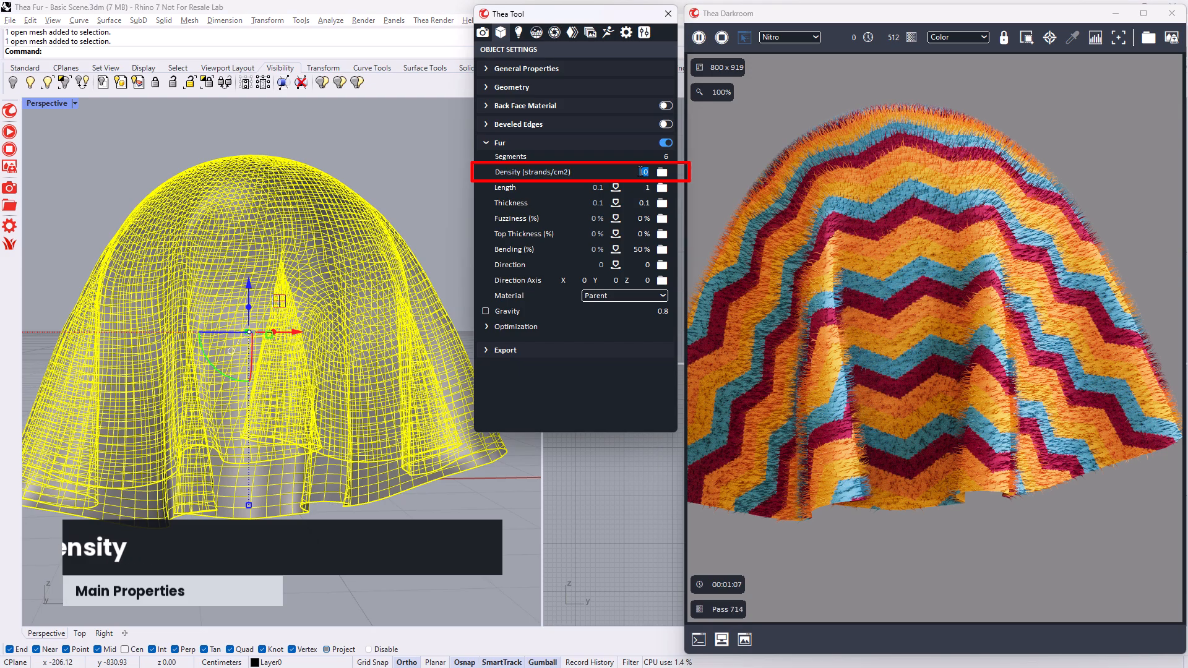
{"action": "type", "text": "40"}
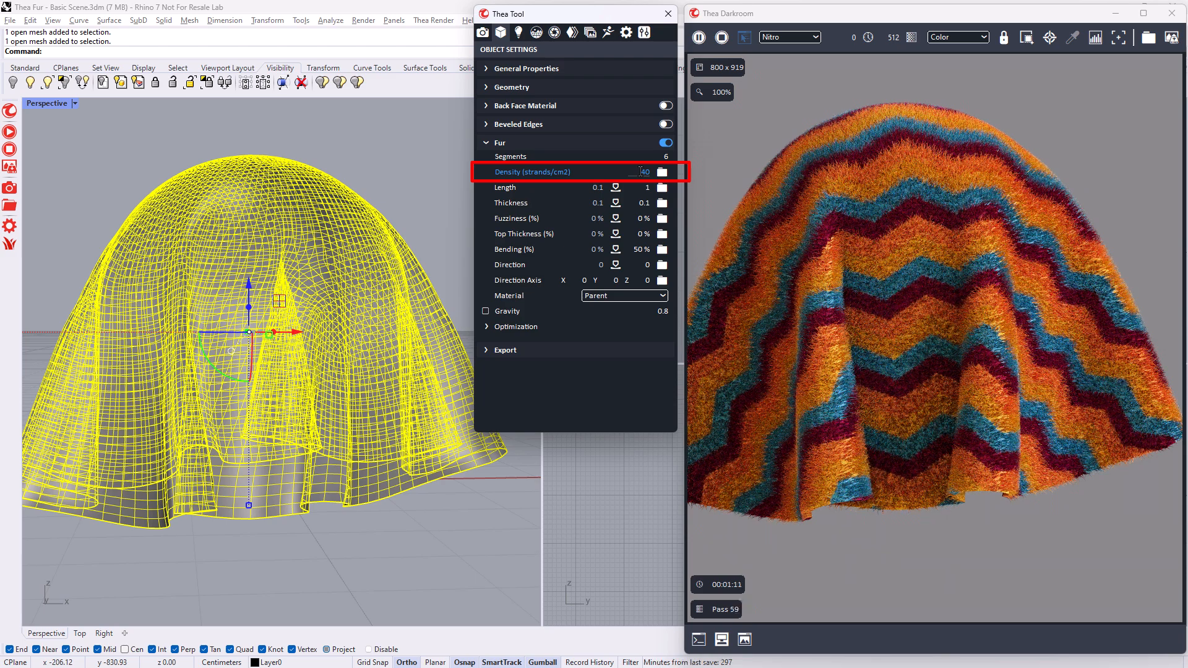
- Set the fur's maximum length to 2 and its maximum thickness to 0.2
{"action": "left_click", "coordinate": [647, 188]}
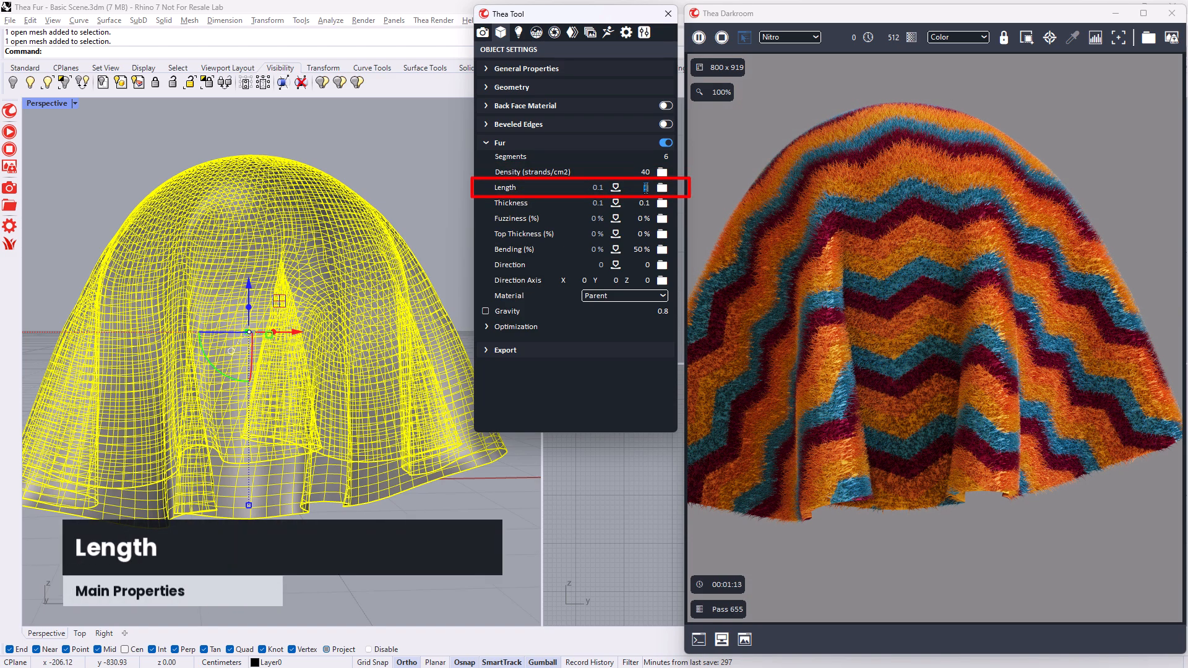
{"action": "key", "text": "BackSpace"}
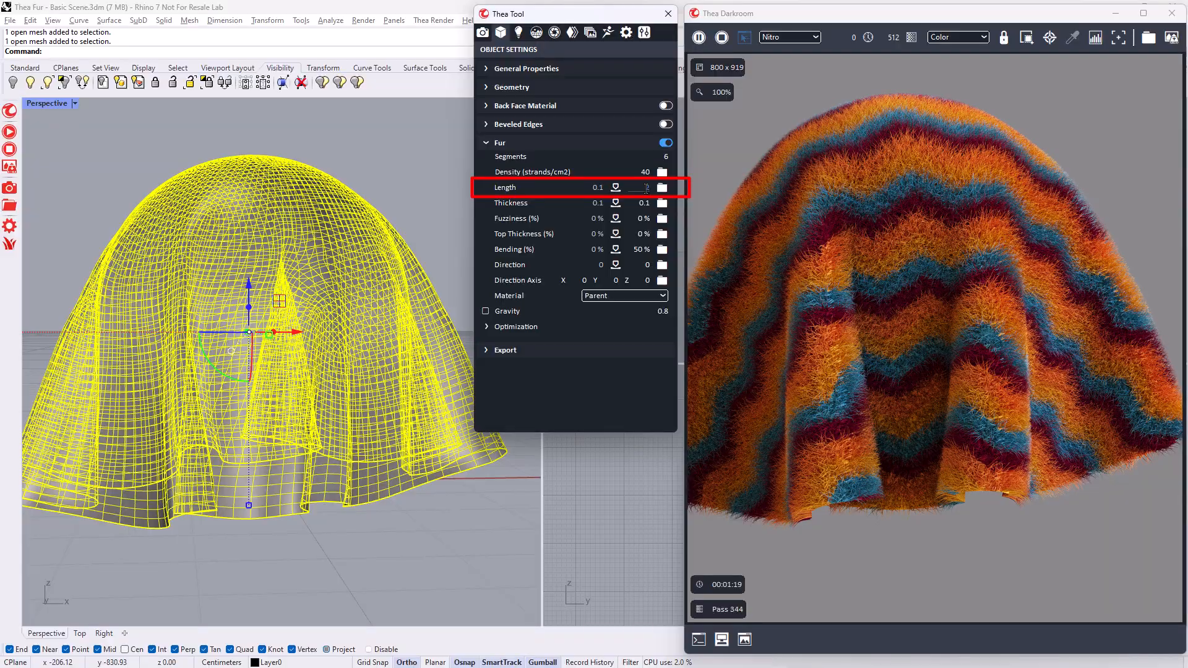
{"action": "scroll", "coordinate": [324, 363], "scroll_direction": "up", "scroll_amount": 8}
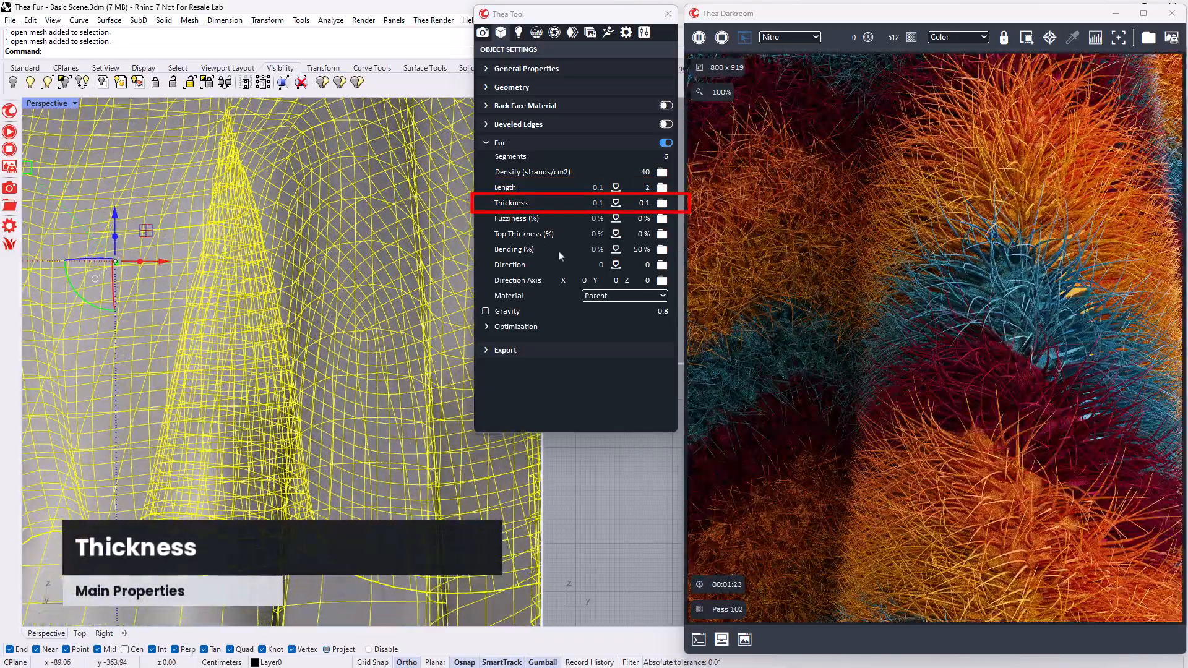
{"action": "double_click", "coordinate": [641, 203]}
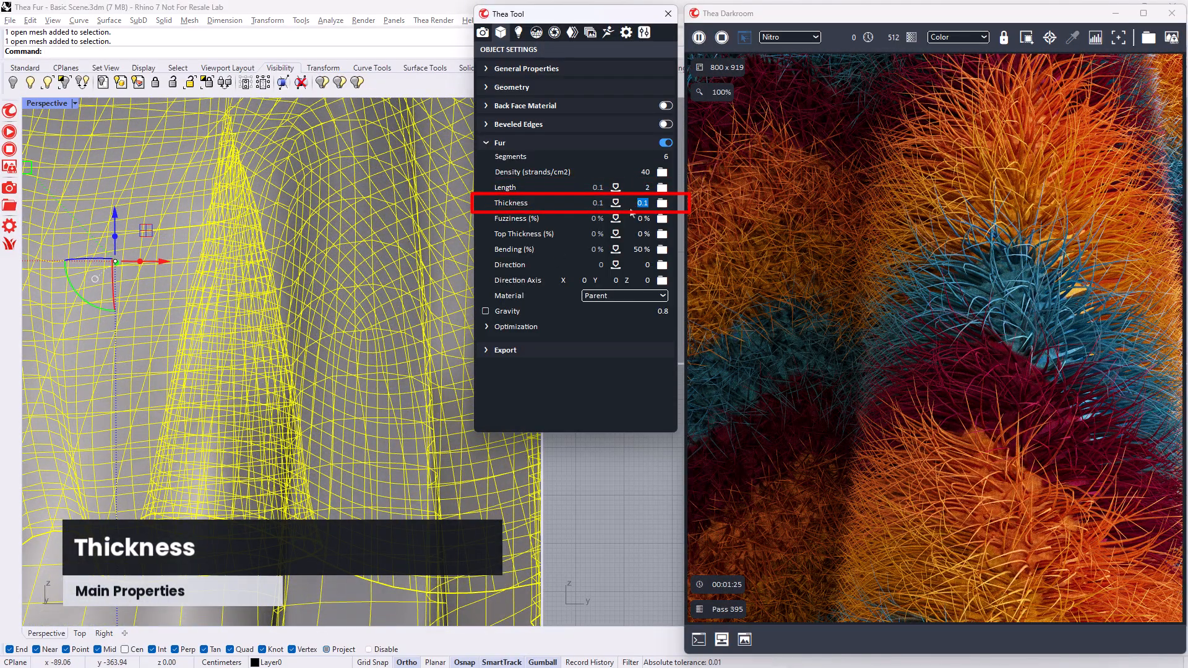
{"action": "type", "text": "0.2"}
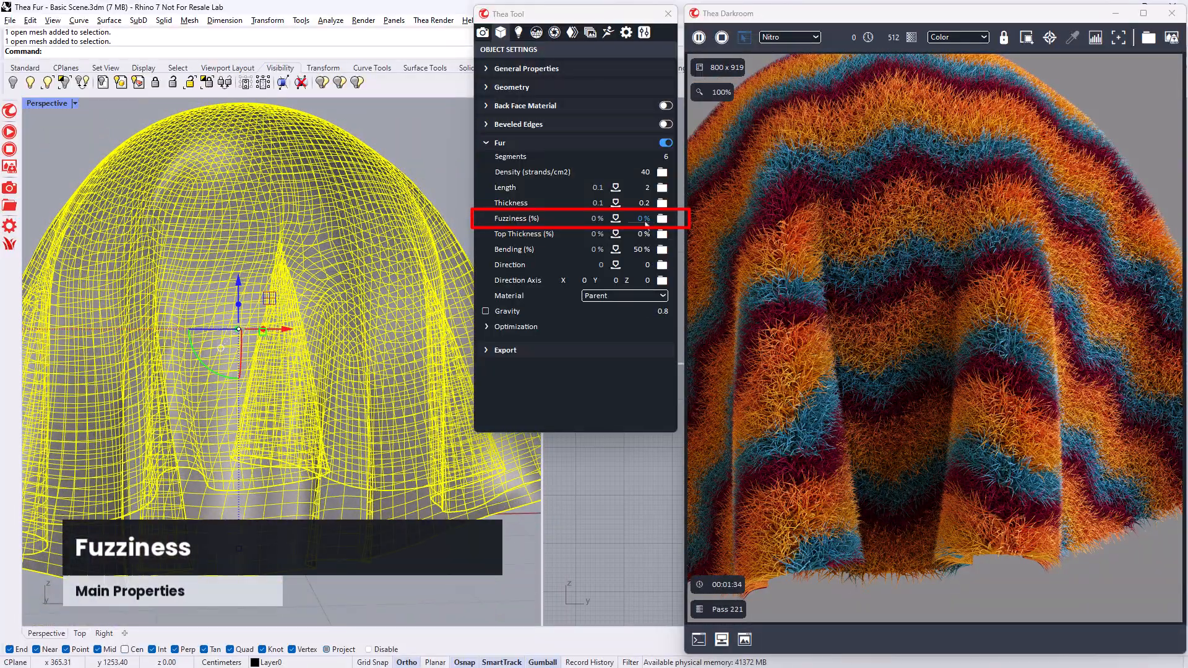
- Set both the fuzziness and the top thickness of the fur to 35 %
{"action": "double_click", "coordinate": [644, 219]}
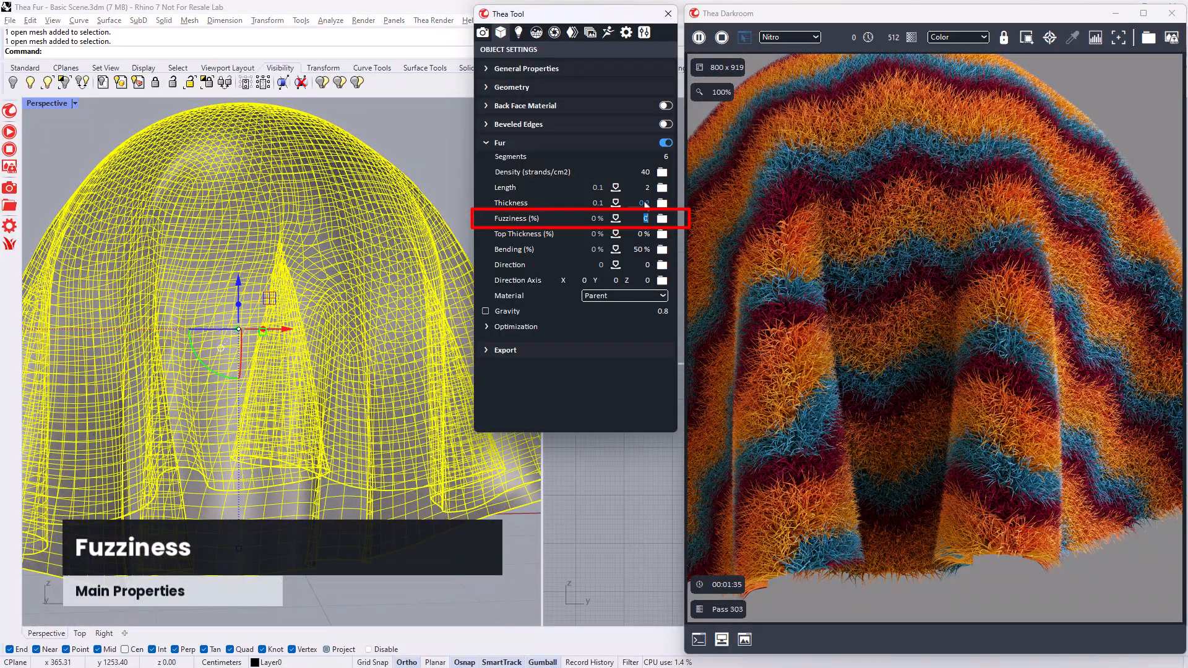
{"action": "type", "text": "35"}
{"action": "key", "text": "Return"}
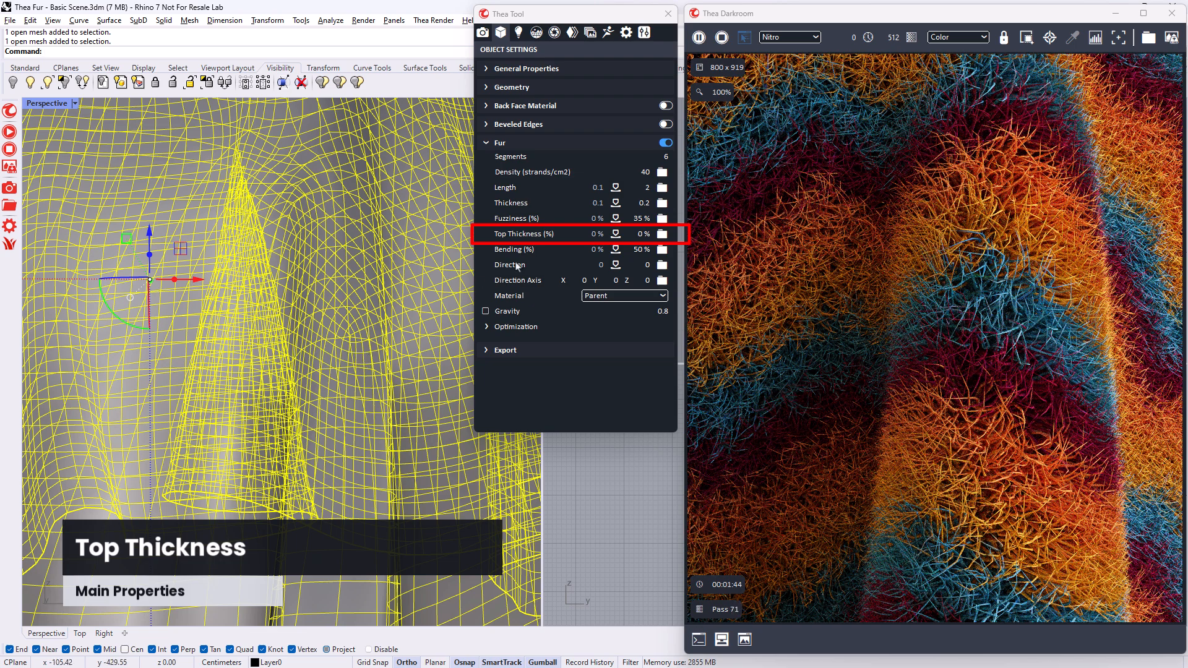
{"action": "double_click", "coordinate": [640, 231]}
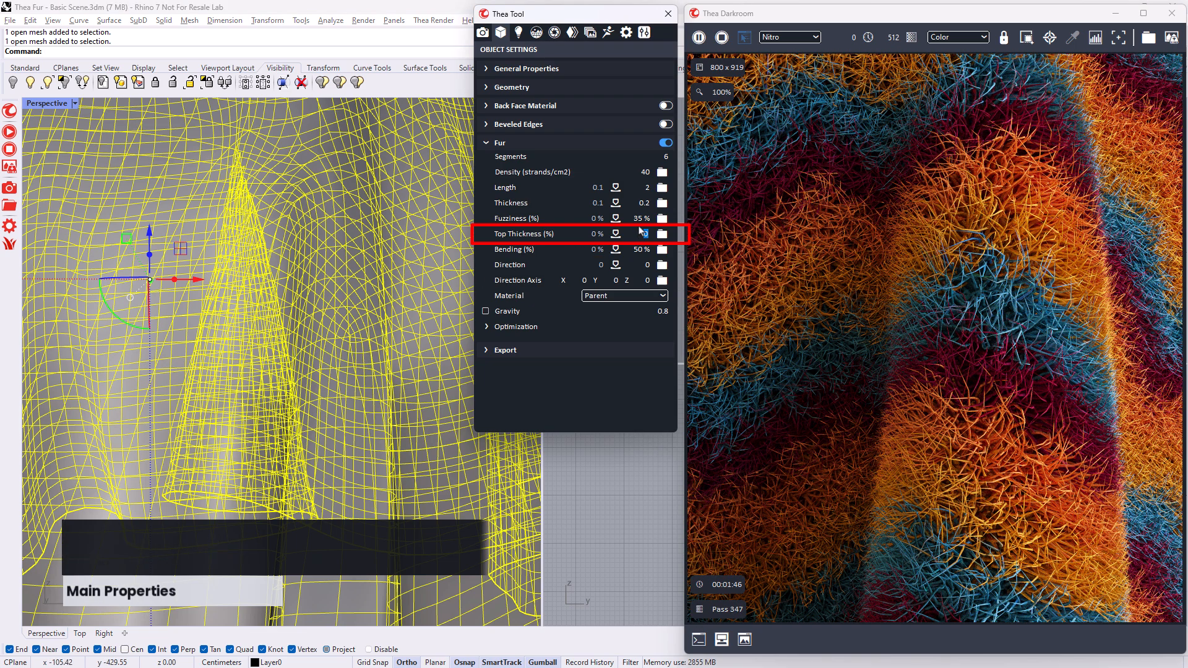
{"action": "type", "text": "35"}
{"action": "key", "text": "Return"}
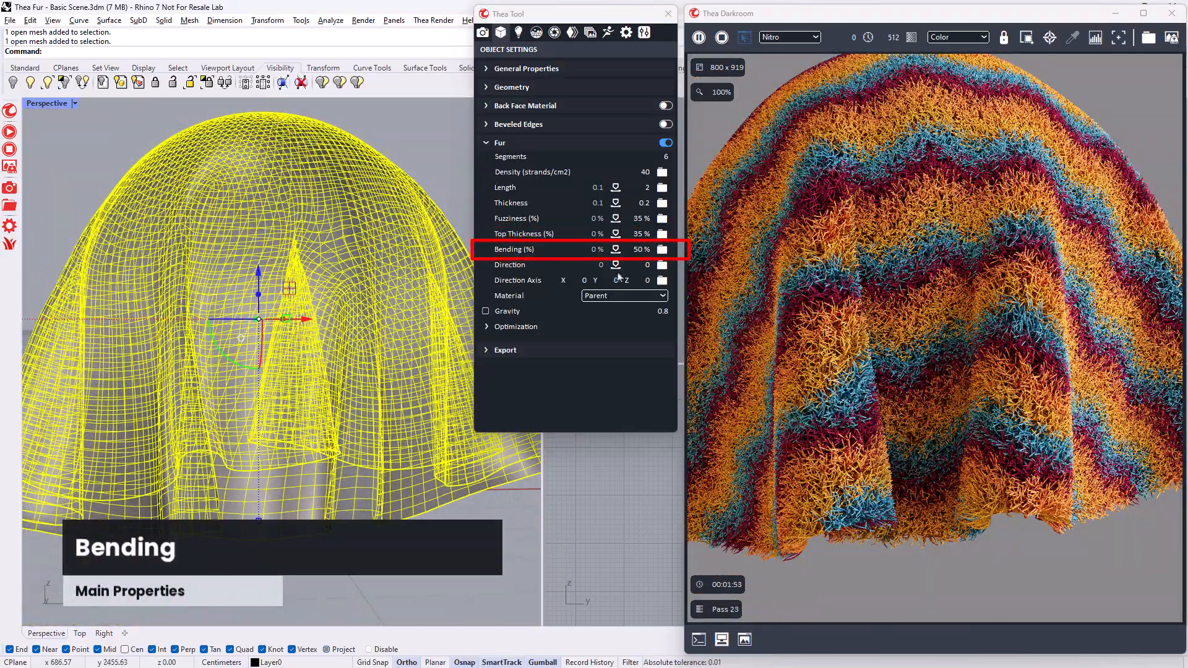
- Try a fur bending of 0 % and return it to 50 %
{"action": "double_click", "coordinate": [640, 250]}
{"action": "type", "text": "0"}
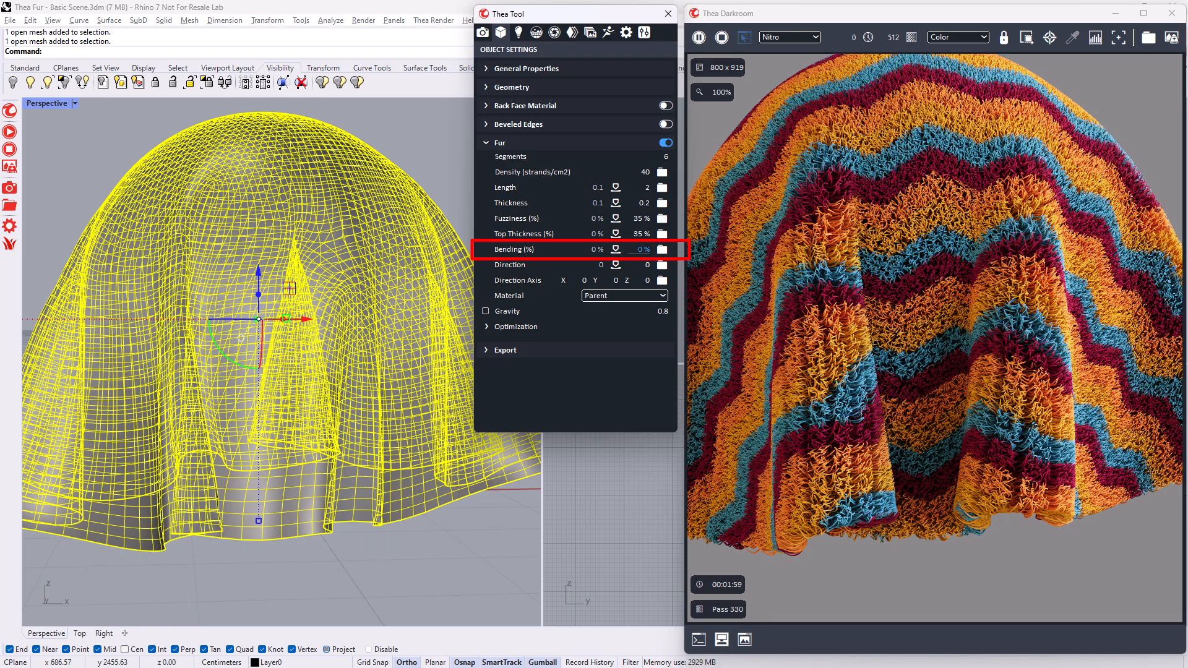
{"action": "left_click", "coordinate": [638, 249]}
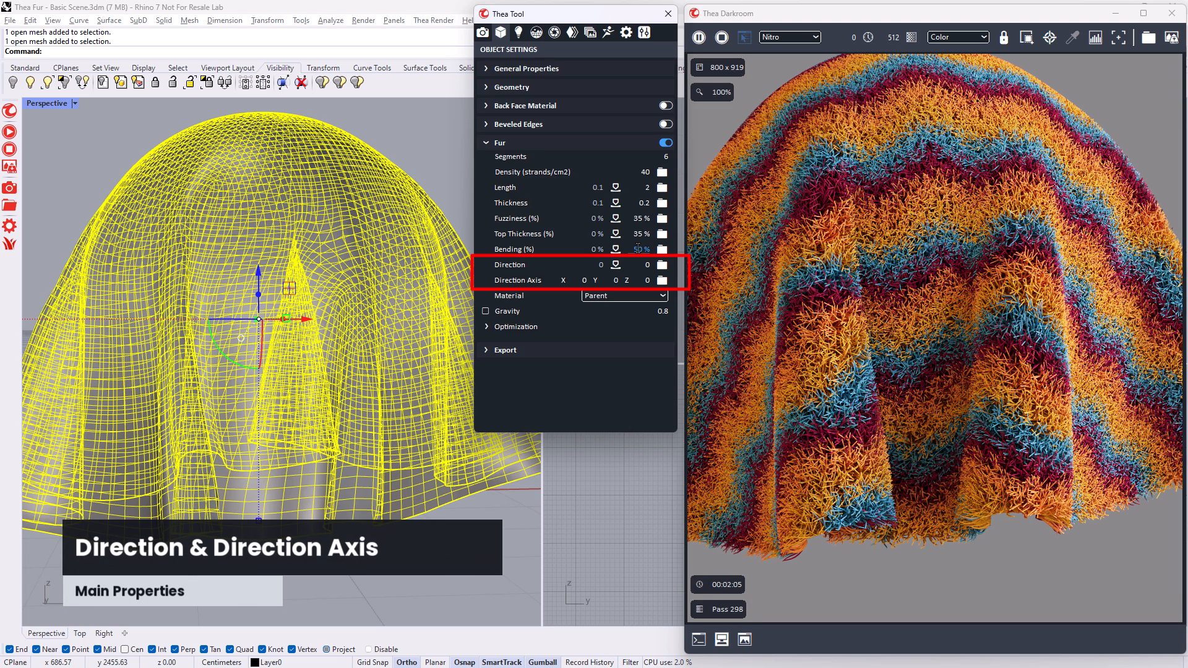
- Try a fur direction of 1.0 with the direction axis X at 1.0
{"action": "left_click", "coordinate": [645, 269]}
{"action": "type", "text": "1.0"}
{"action": "key", "text": "Return"}
{"action": "left_click", "coordinate": [579, 282]}
{"action": "type", "text": "1.0"}
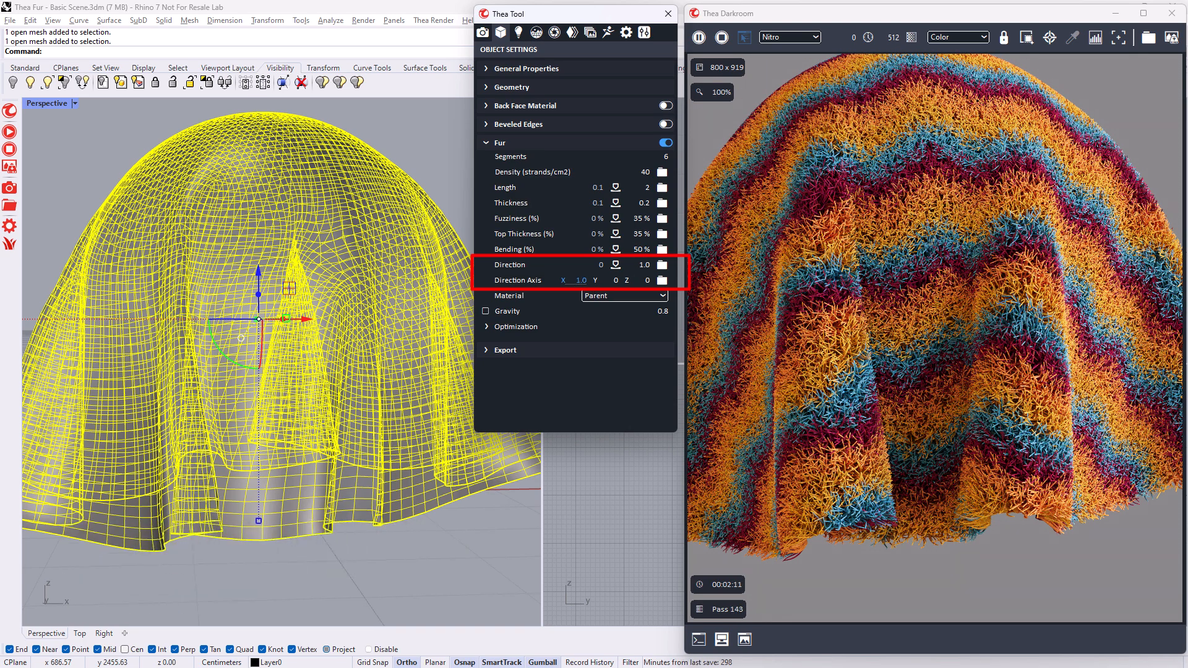
{"action": "key", "text": "Return"}
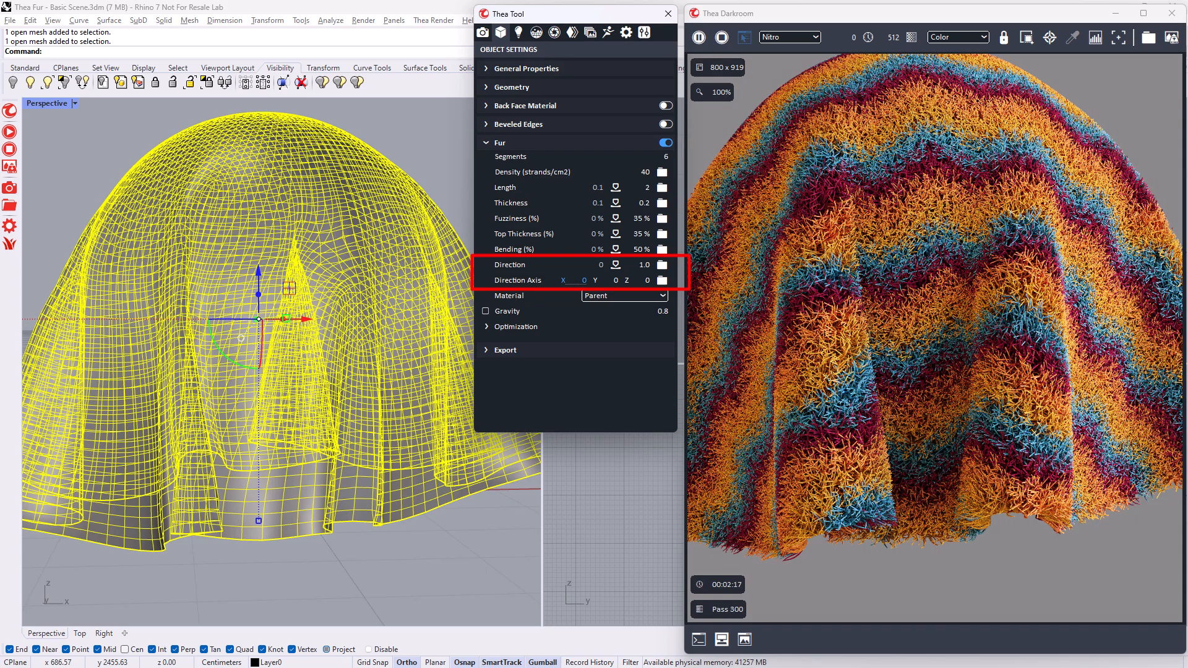
- Set the fur's direction axis Y to 1.0 and return the direction value to 0
{"action": "left_click", "coordinate": [608, 283]}
{"action": "type", "text": "1.0"}
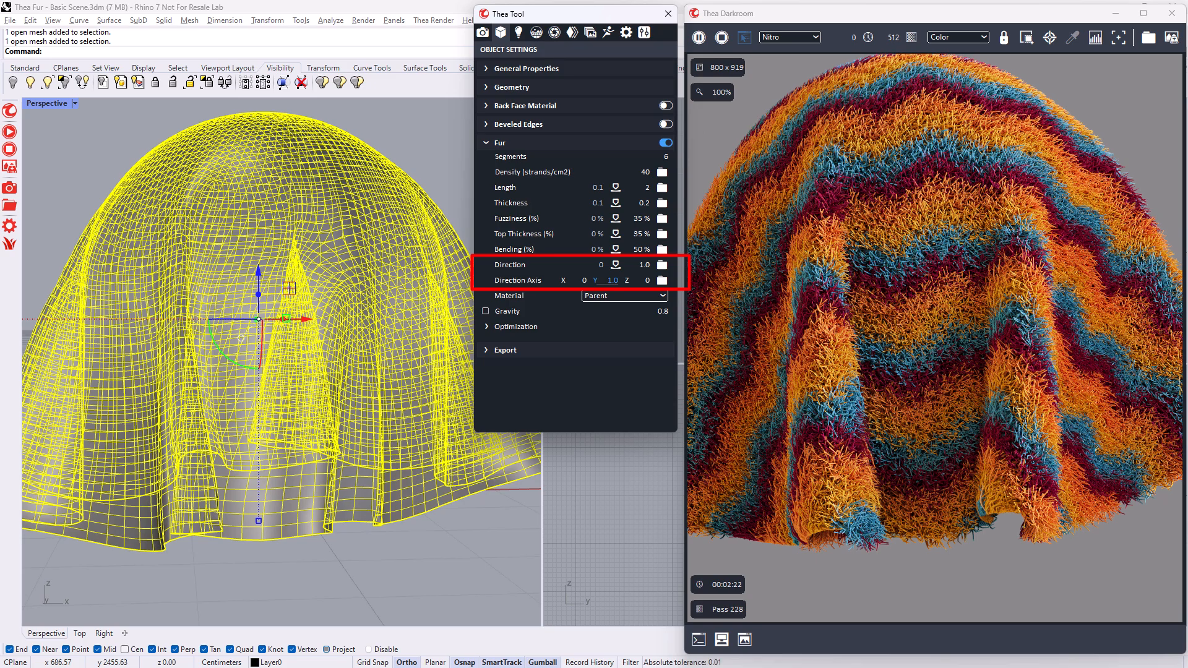
{"action": "left_click", "coordinate": [643, 265]}
{"action": "type", "text": "0"}
{"action": "key", "text": "Return"}
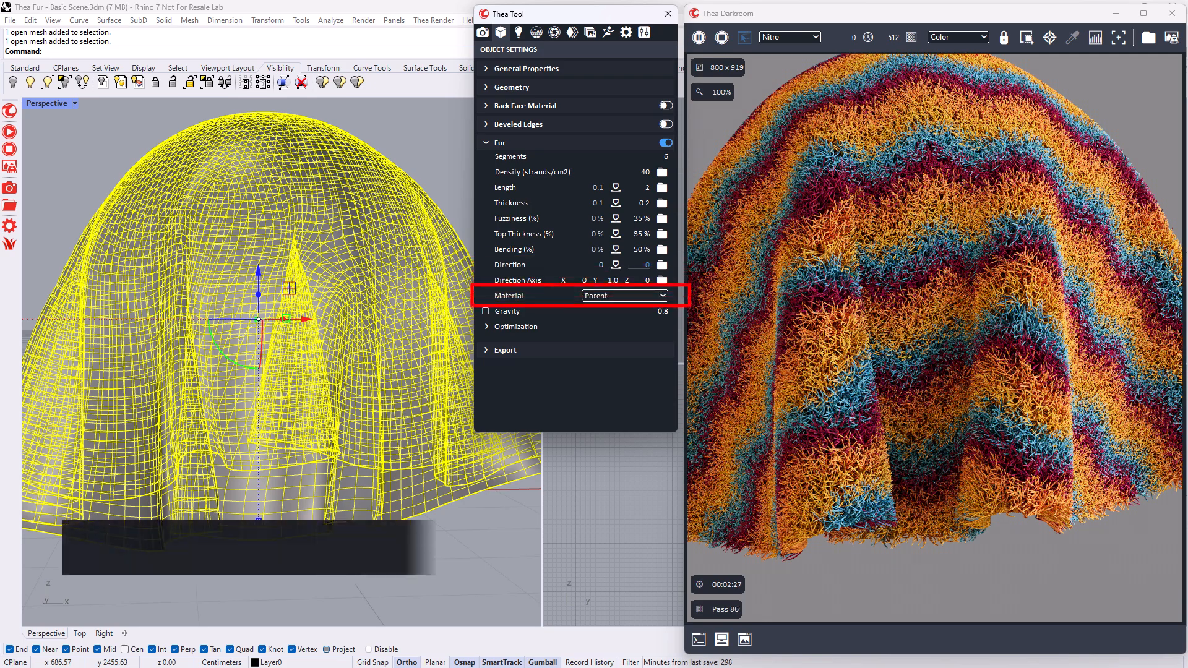
- Try the White and Pink materials on the fur strands, and toggle the fur's Gravity option
{"action": "left_click", "coordinate": [636, 295]}
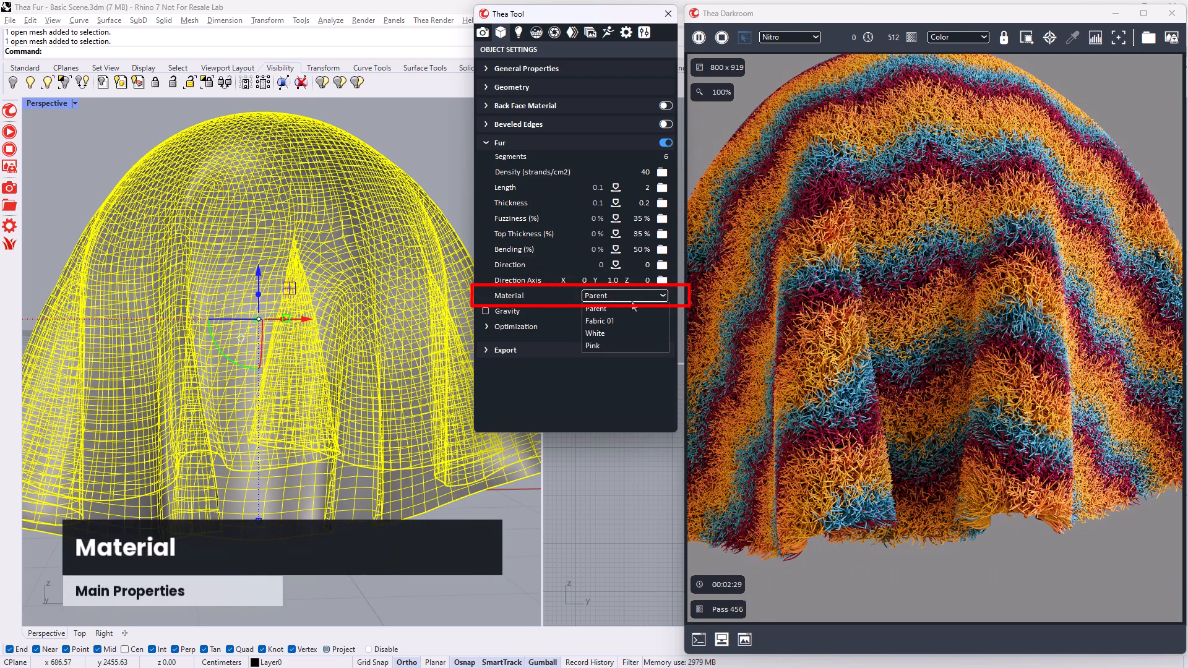
{"action": "left_click", "coordinate": [612, 334]}
{"action": "left_click", "coordinate": [612, 298]}
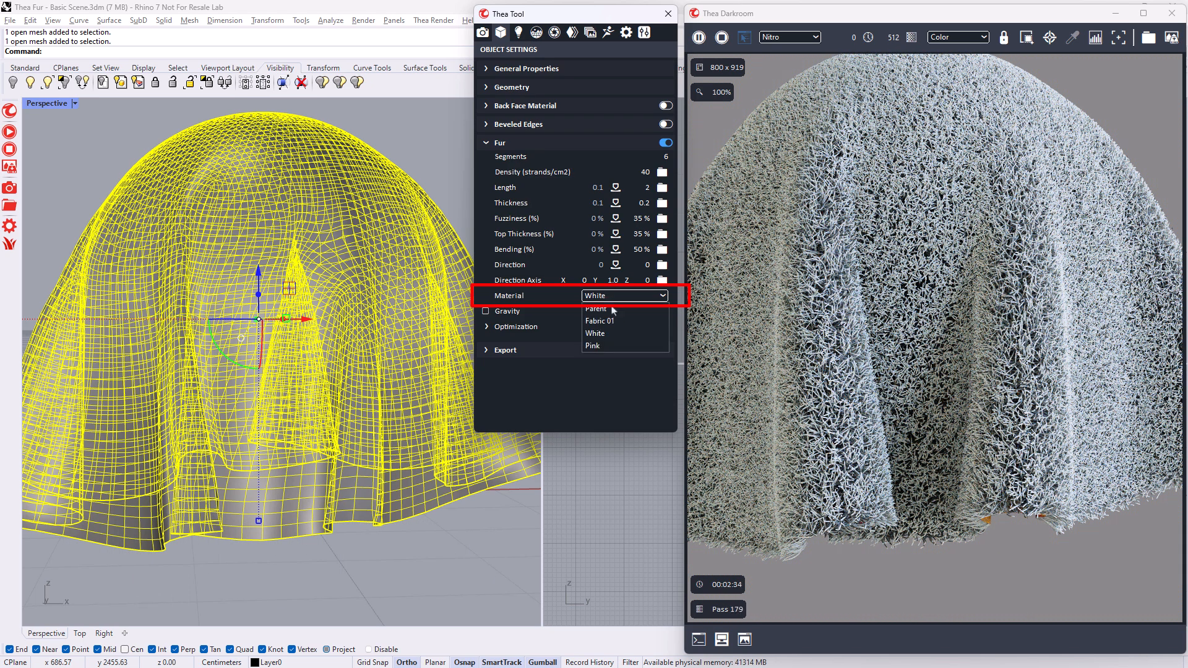
{"action": "left_click", "coordinate": [602, 345]}
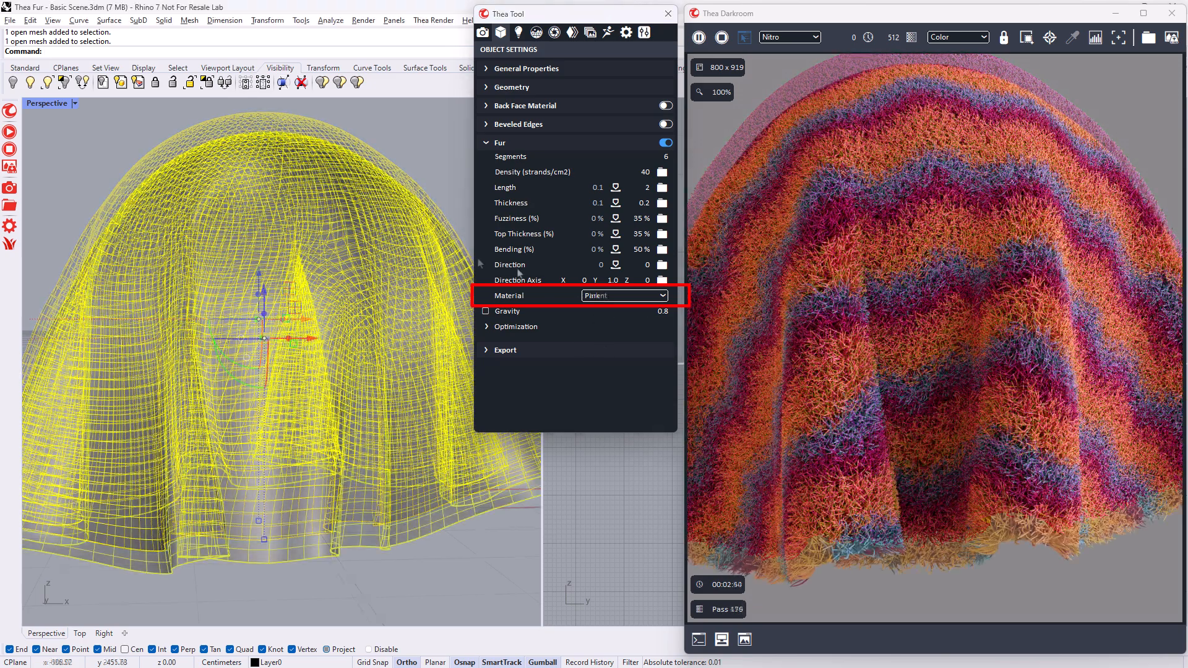
{"action": "left_click", "coordinate": [486, 311]}
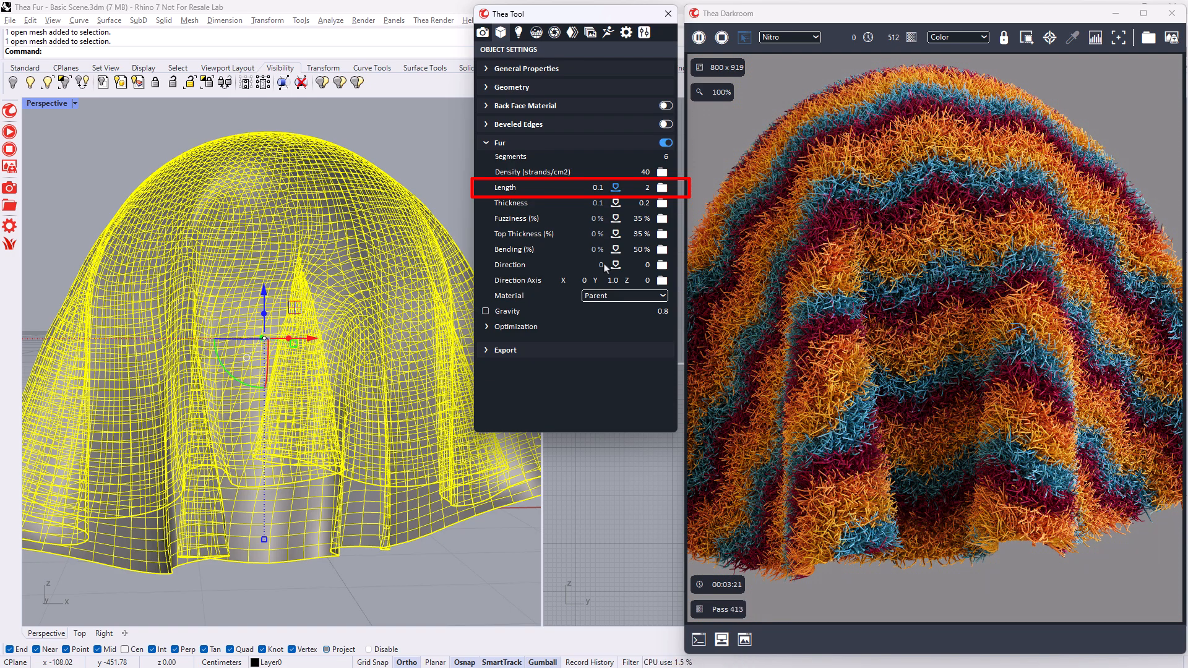
- Load Grunge_Map_Base_Color.png as the texture controlling the fur length
{"action": "left_click", "coordinate": [662, 188]}
{"action": "left_click", "coordinate": [523, 181]}
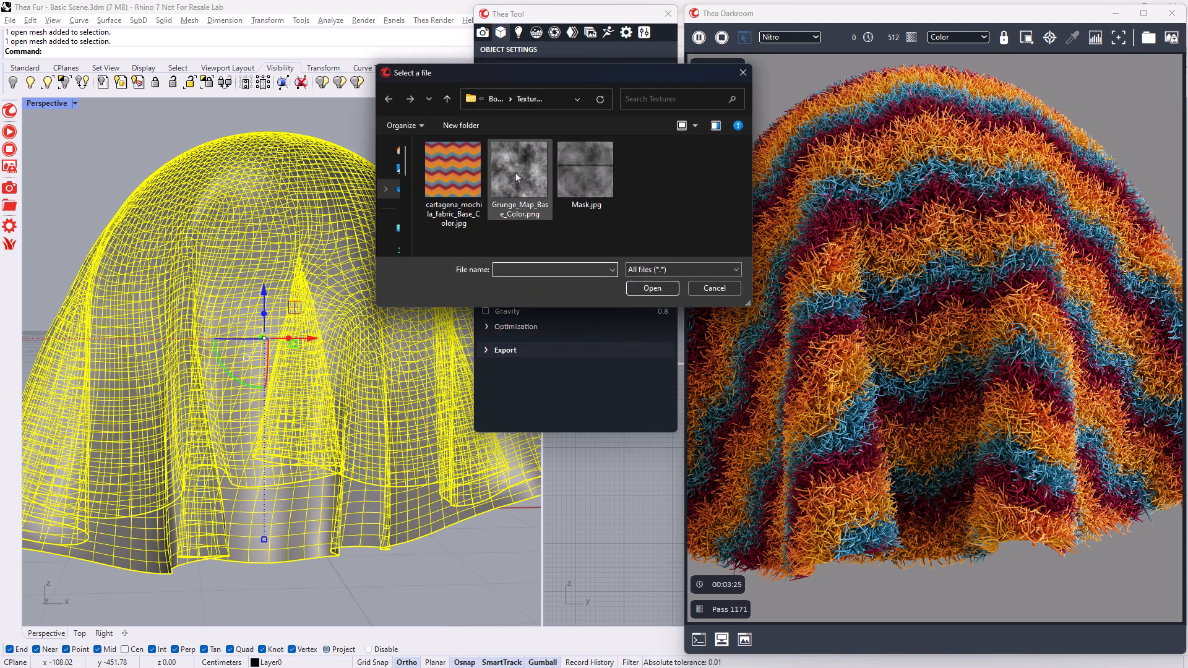
{"action": "left_click", "coordinate": [645, 290]}
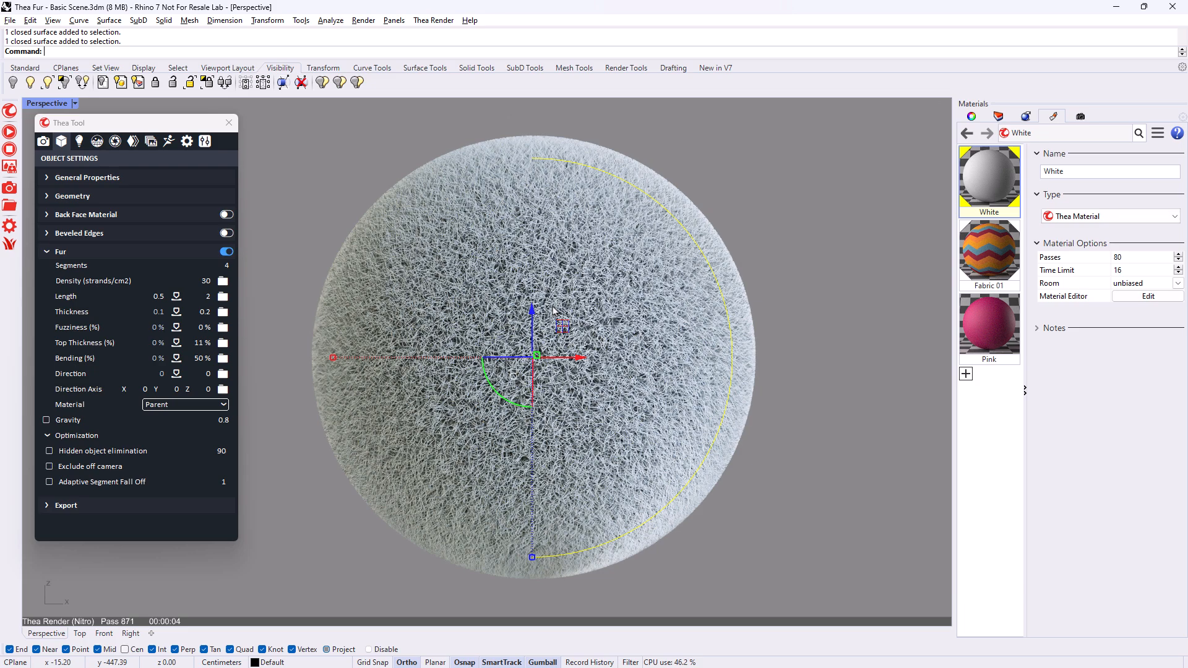
- Enable Hidden object elimination for the sphere's fur with a value of 37, and inspect the sphere's back side
{"action": "left_click", "coordinate": [50, 451]}
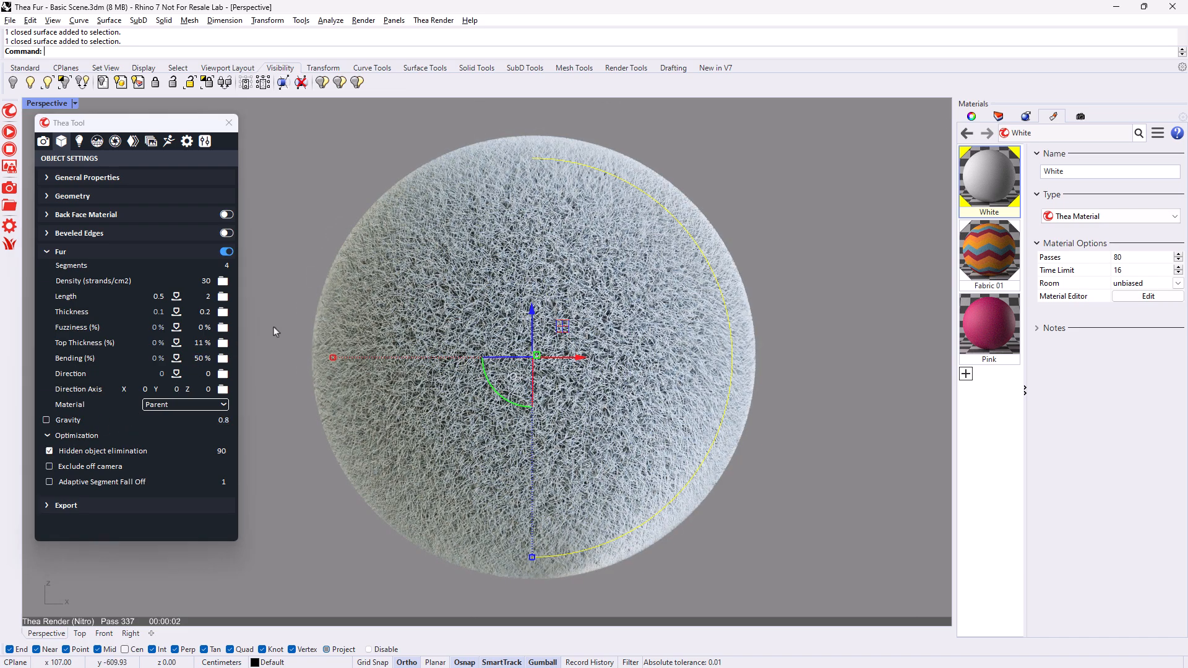
{"action": "mouse_move", "coordinate": [272, 329]}
{"action": "right_mouse_down"}
{"action": "mouse_move", "coordinate": [560, 315]}
{"action": "mouse_move", "coordinate": [283, 338]}
{"action": "right_mouse_up"}
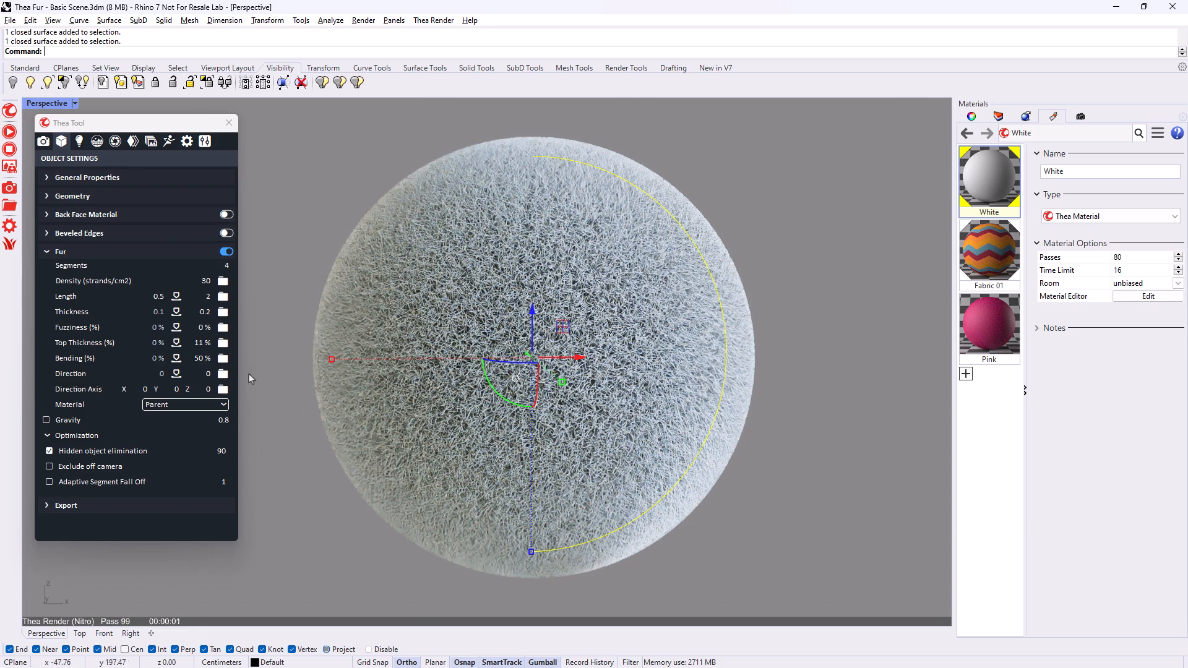
{"action": "left_click_drag", "start_coordinate": [216, 452], "coordinate": [183, 451]}
{"action": "right_click_drag", "start_coordinate": [318, 339], "coordinate": [447, 325]}
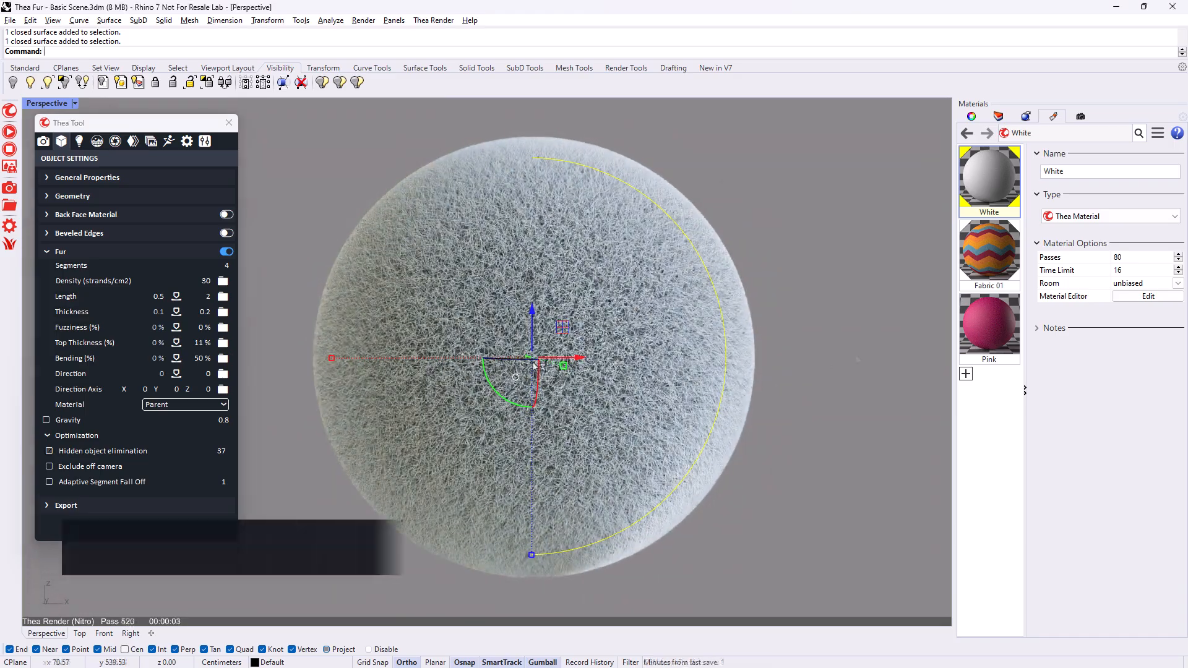
- Enable Exclude off camera for the sphere's fur with Hidden object elimination off, and inspect the strands kept within the view
{"action": "scroll", "coordinate": [549, 326], "scroll_direction": "up", "scroll_amount": 3}
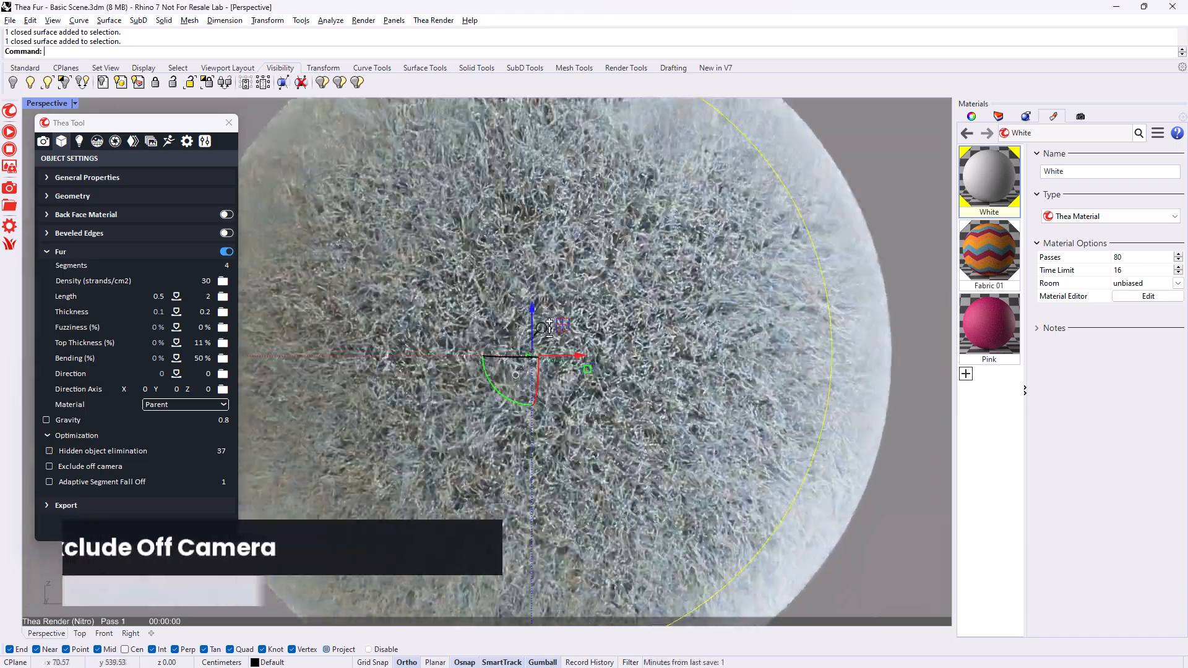
{"action": "scroll", "coordinate": [550, 326], "scroll_direction": "up", "scroll_amount": 5}
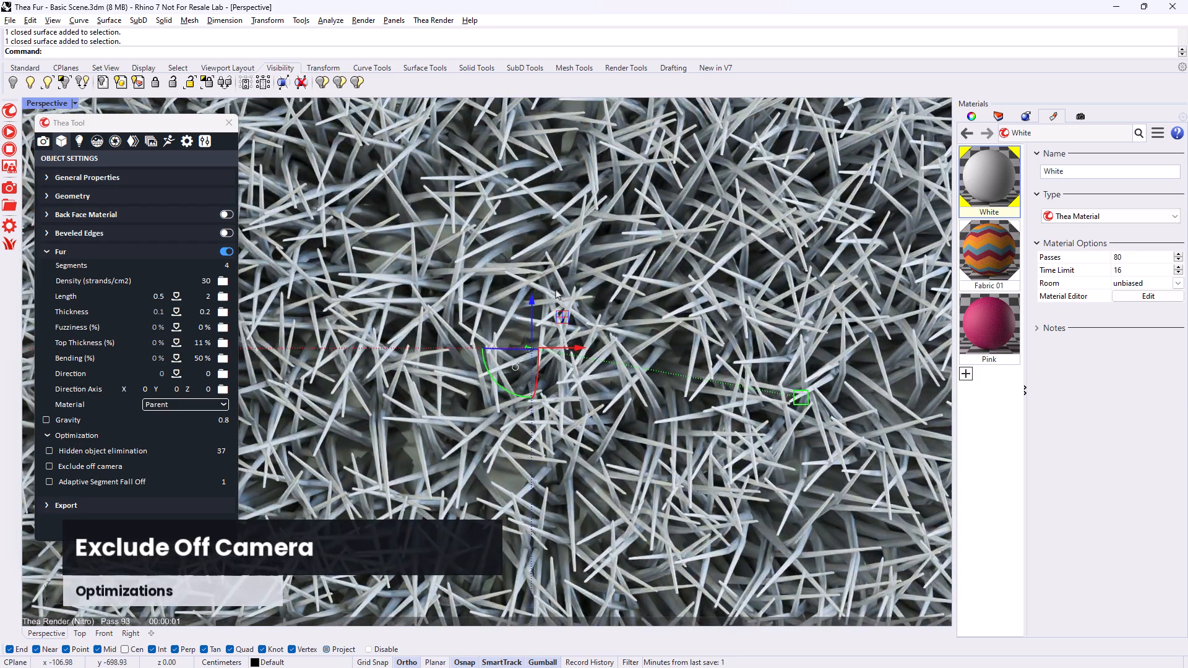
{"action": "left_click", "coordinate": [49, 467]}
{"action": "scroll", "coordinate": [532, 349], "scroll_direction": "down", "scroll_amount": 10}
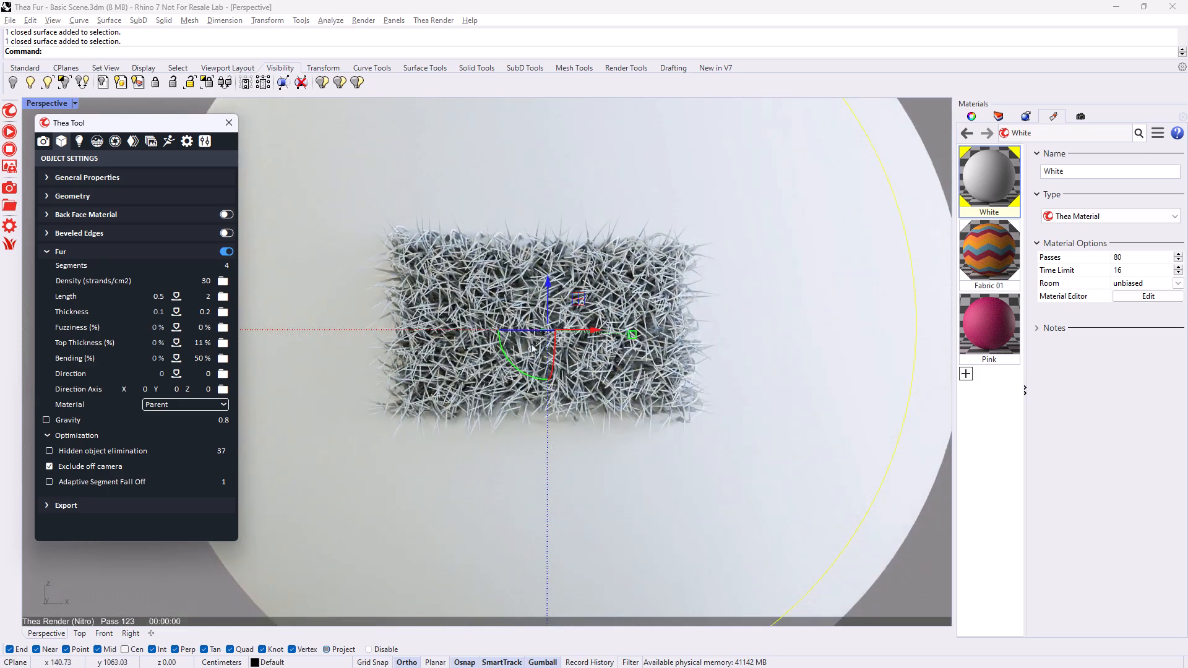
{"action": "scroll", "coordinate": [531, 349], "scroll_direction": "down", "scroll_amount": 3}
{"action": "right_click_drag", "start_coordinate": [532, 349], "coordinate": [726, 354]}
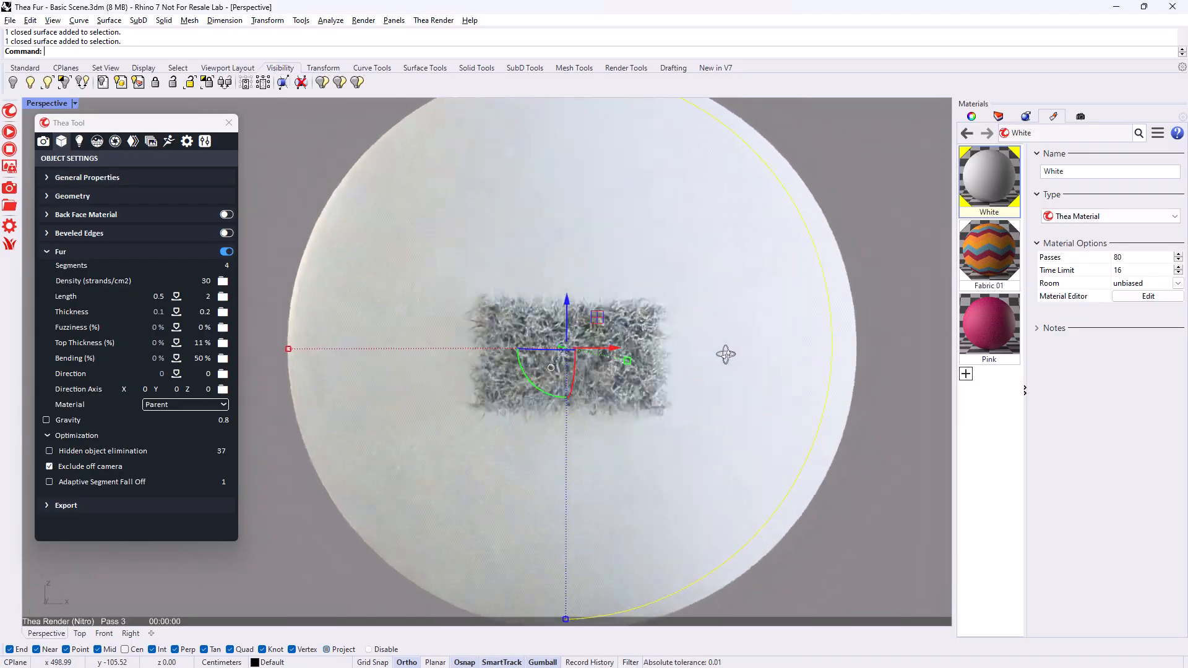
{"action": "scroll", "coordinate": [594, 364], "scroll_direction": "up", "scroll_amount": 8}
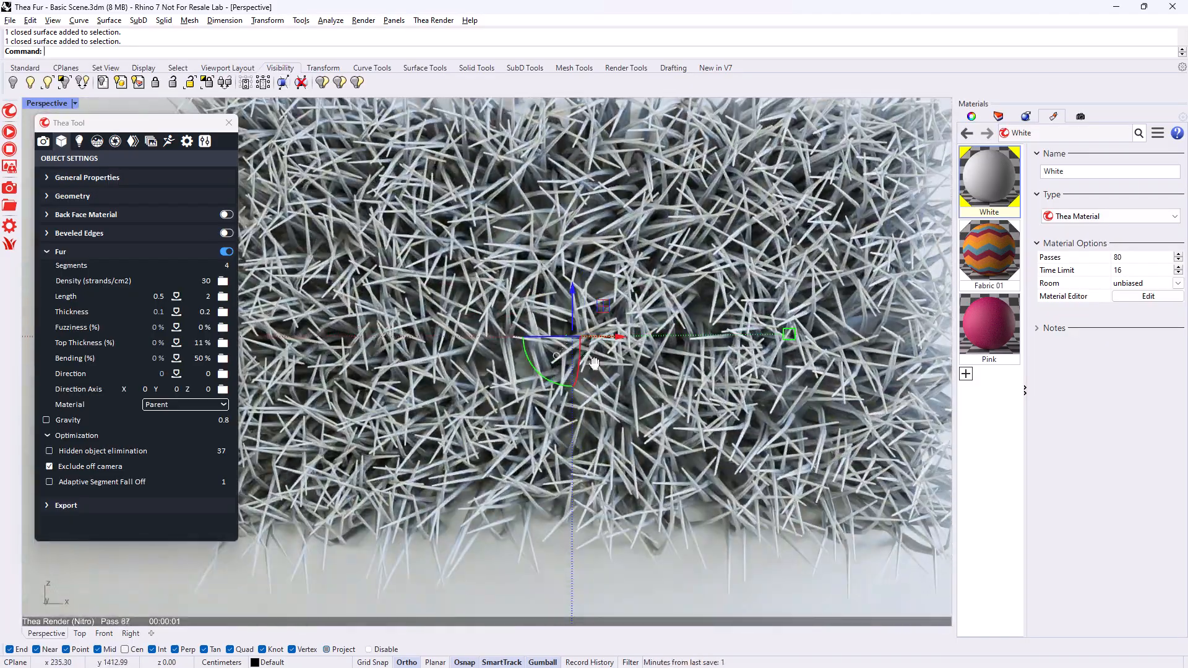
{"action": "scroll", "coordinate": [482, 383], "scroll_direction": "up", "scroll_amount": 4}
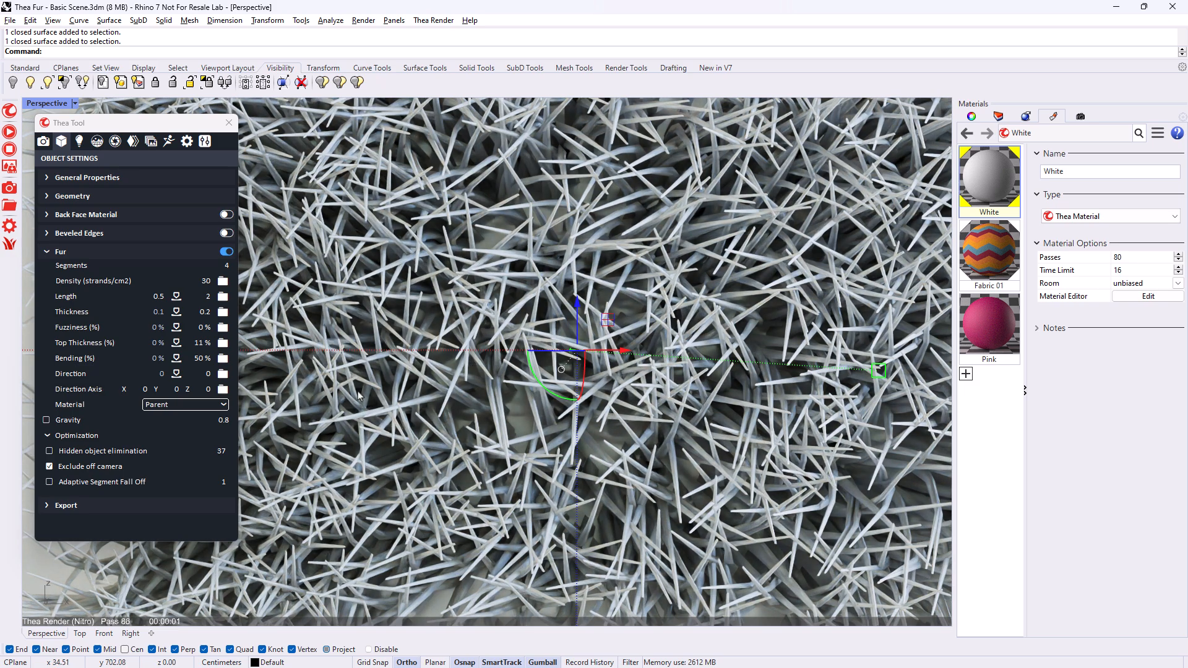
- Enable Hidden object elimination with a value of 90 alongside Exclude off camera for the fur, and inspect the remaining strands
{"action": "left_click", "coordinate": [50, 451]}
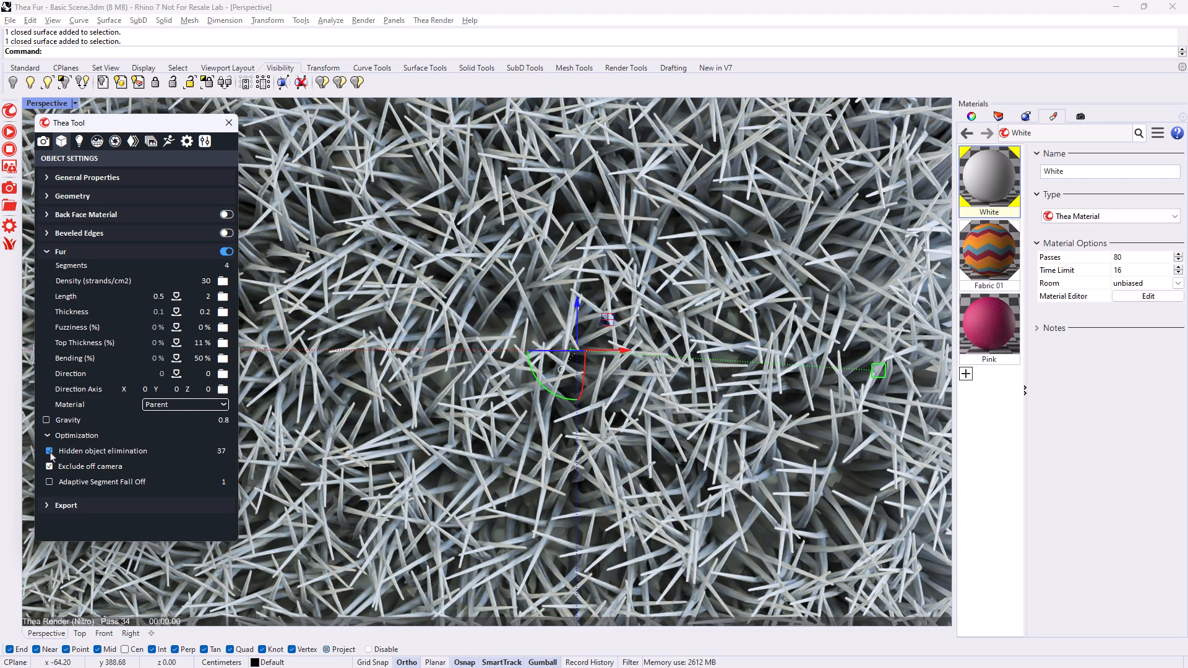
{"action": "left_click_drag", "start_coordinate": [199, 451], "coordinate": [231, 451]}
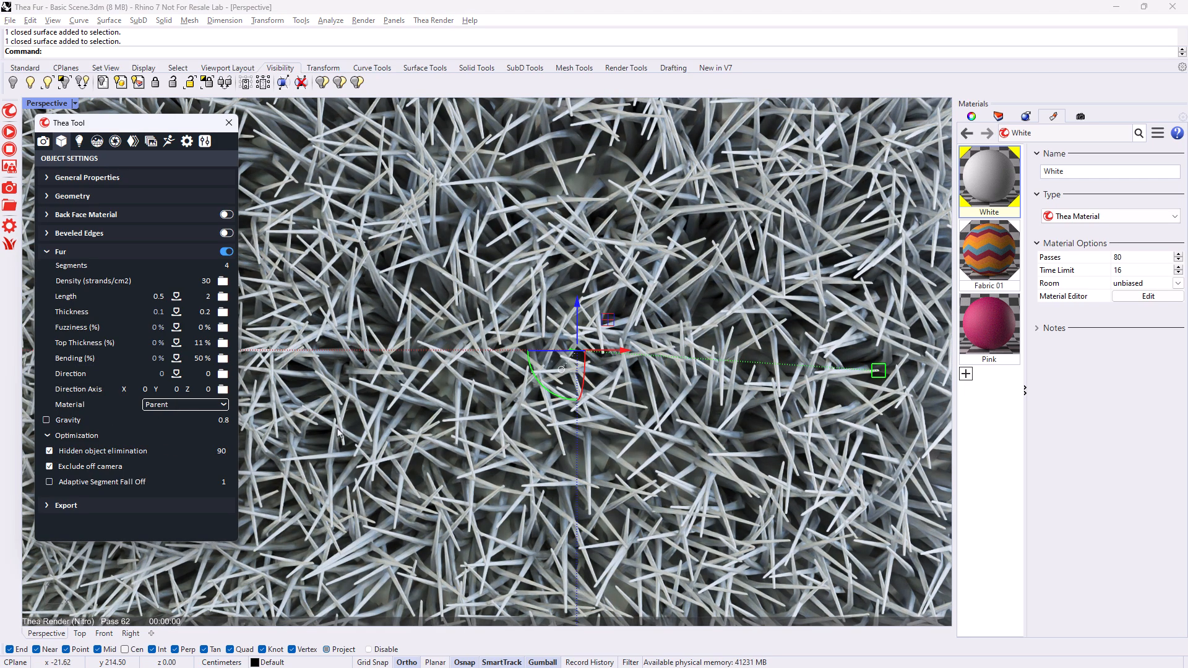
{"action": "scroll", "coordinate": [437, 374], "scroll_direction": "down", "scroll_amount": 3}
{"action": "scroll", "coordinate": [437, 374], "scroll_direction": "down", "scroll_amount": 5}
{"action": "right_click_drag", "start_coordinate": [437, 374], "coordinate": [568, 401]}
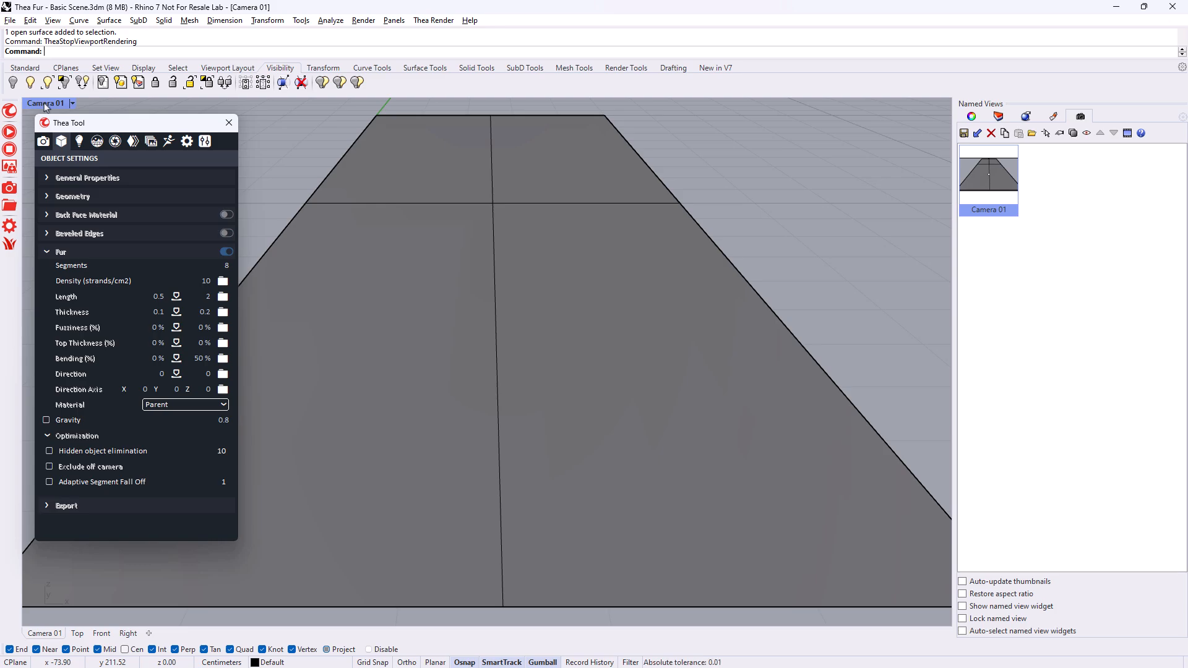
- Measure the distance from the Camera 01 position to a point on the plane in the Right view
{"action": "double_click", "coordinate": [45, 104]}
{"action": "right_click_drag", "start_coordinate": [671, 408], "coordinate": [654, 424]}
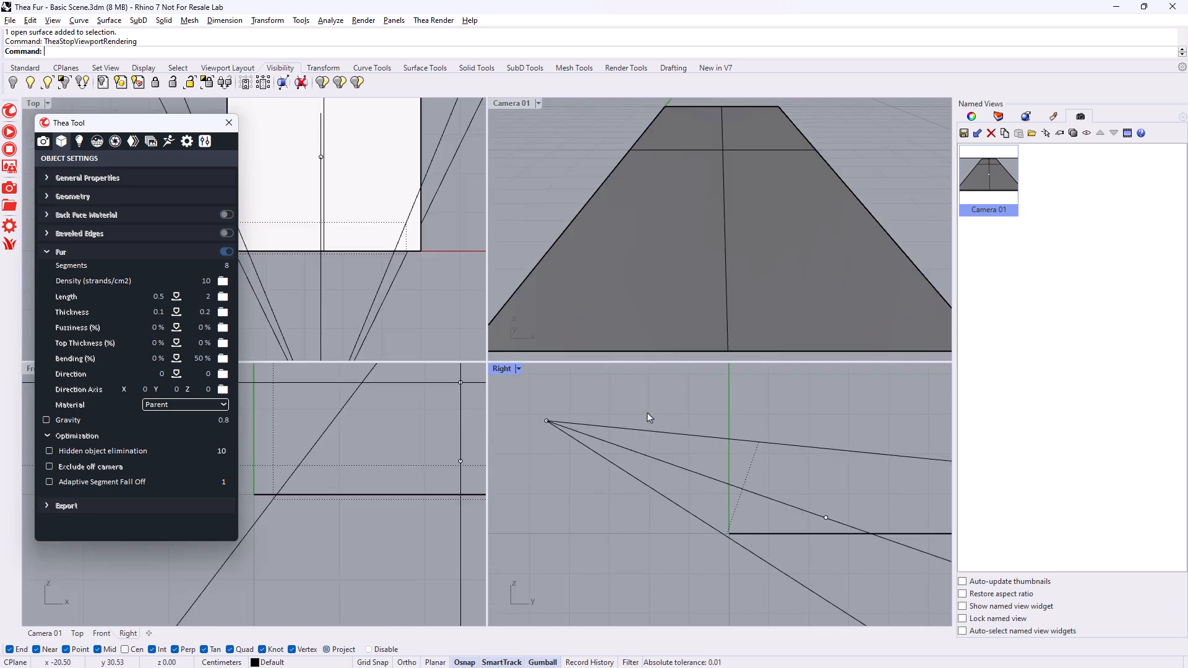
{"action": "key", "text": "Return"}
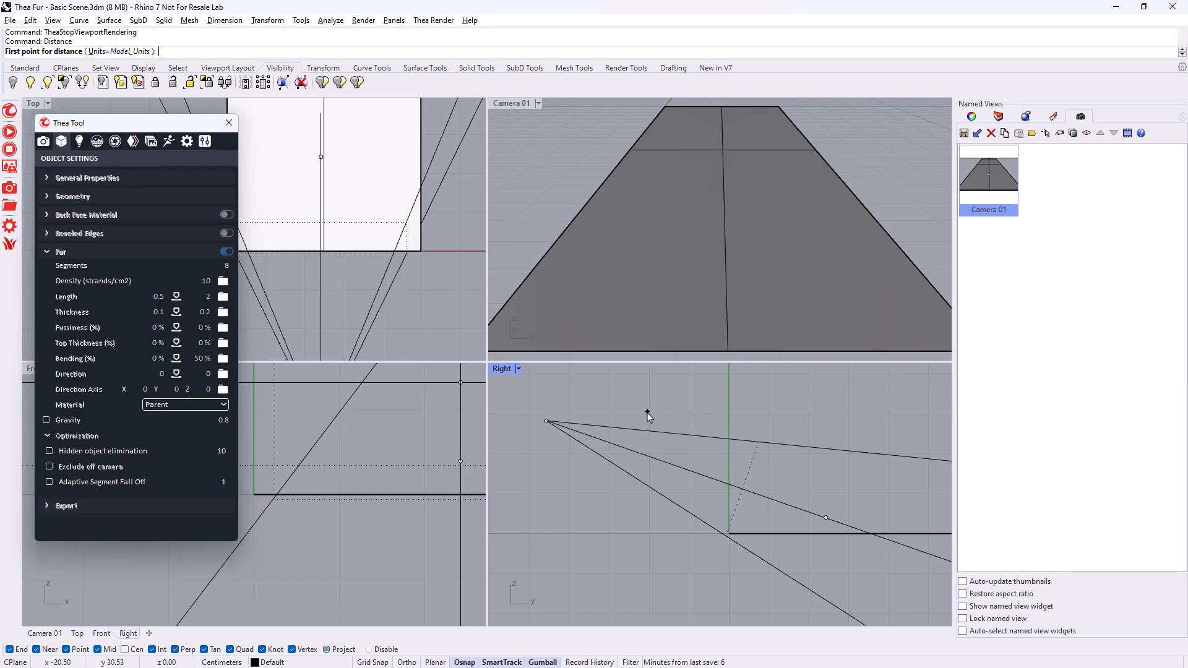
{"action": "left_click", "coordinate": [547, 421]}
{"action": "scroll", "coordinate": [789, 533], "scroll_direction": "up", "scroll_amount": 4}
{"action": "left_click", "coordinate": [835, 533]}
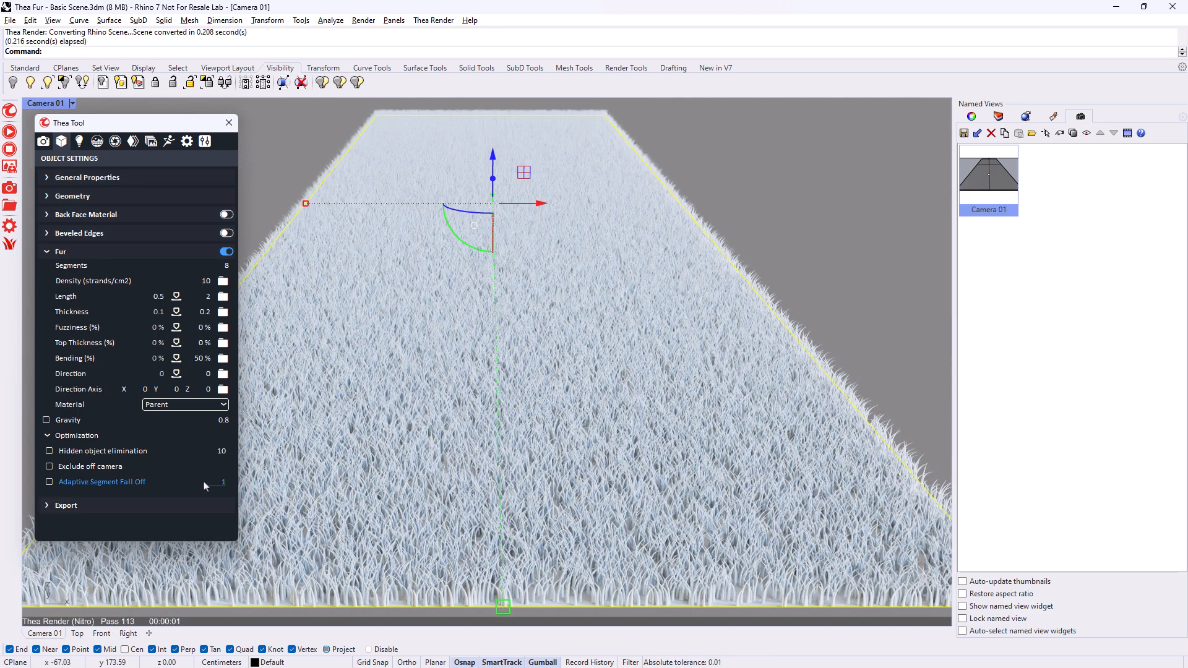
- Enable Adaptive Segment Fall Off with a value of 0.75 for the plane's fur, and inspect the strands up close
{"action": "left_click", "coordinate": [214, 483]}
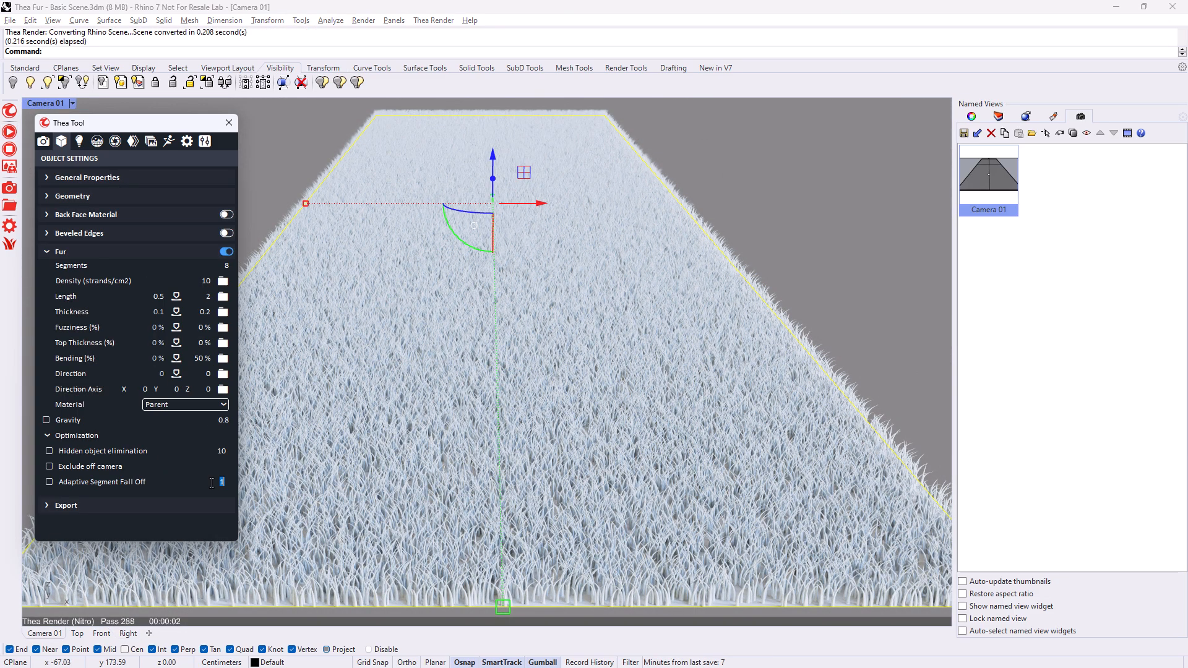
{"action": "type", "text": "0.75"}
{"action": "key", "text": "Return"}
{"action": "left_click", "coordinate": [49, 482]}
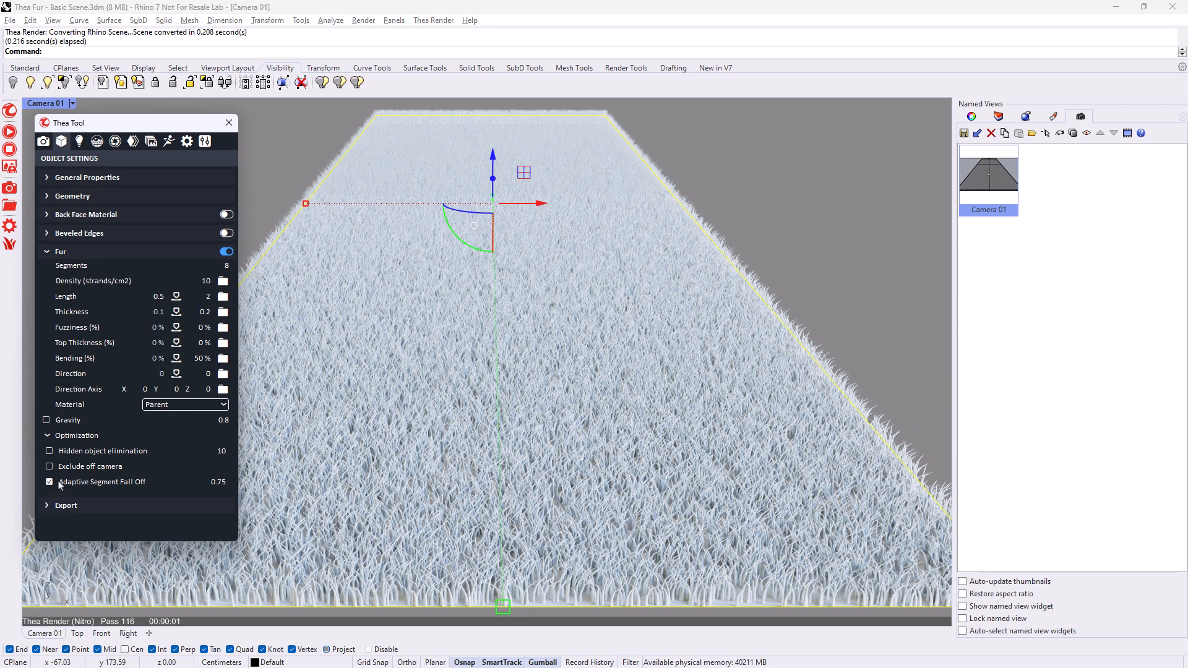
{"action": "scroll", "coordinate": [526, 538], "scroll_direction": "up", "scroll_amount": 10}
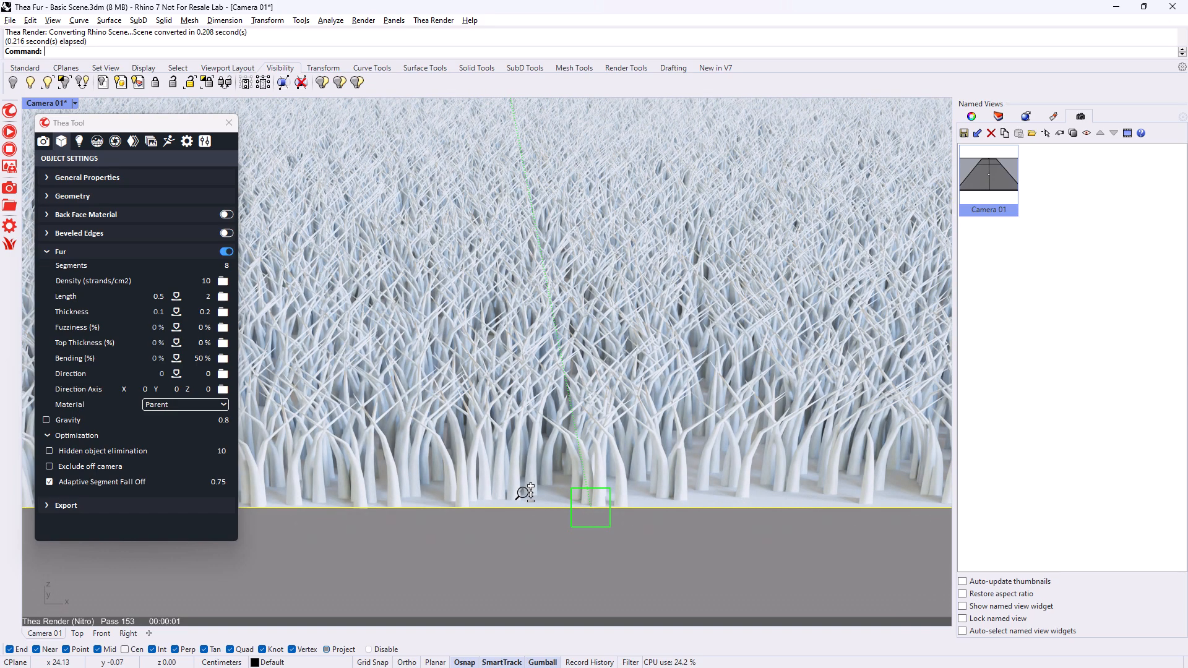
{"action": "scroll", "coordinate": [526, 496], "scroll_direction": "down", "scroll_amount": 10}
{"action": "right_click_drag", "start_coordinate": [544, 498], "coordinate": [463, 384]}
{"action": "scroll", "coordinate": [570, 425], "scroll_direction": "up", "scroll_amount": 8}
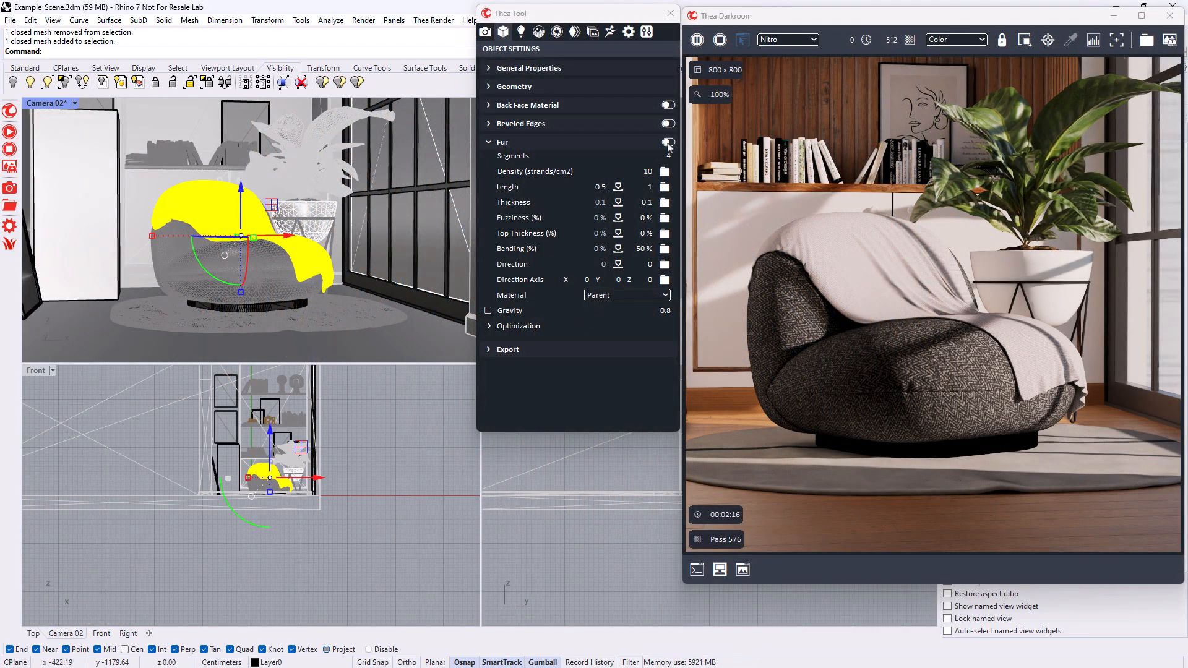
- Enable fur on the armchair's blanket with a density of 80 and a length of 2, and load a length texture
{"action": "left_click", "coordinate": [667, 143]}
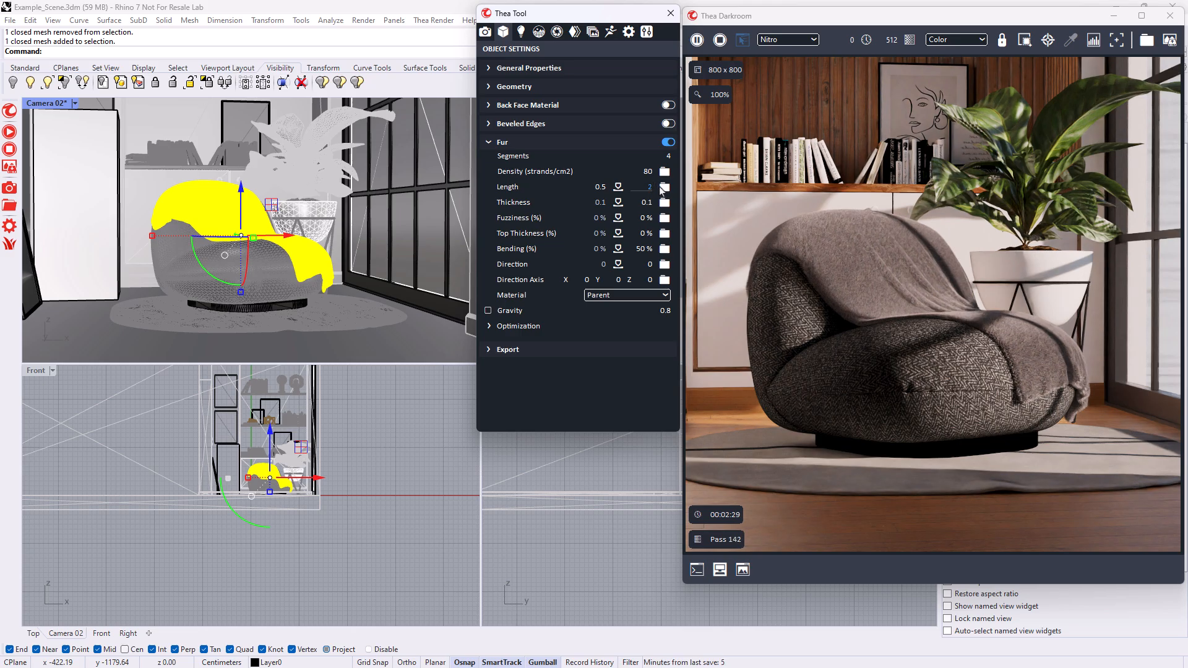
{"action": "left_click", "coordinate": [664, 187]}
{"action": "left_click", "coordinate": [644, 330]}
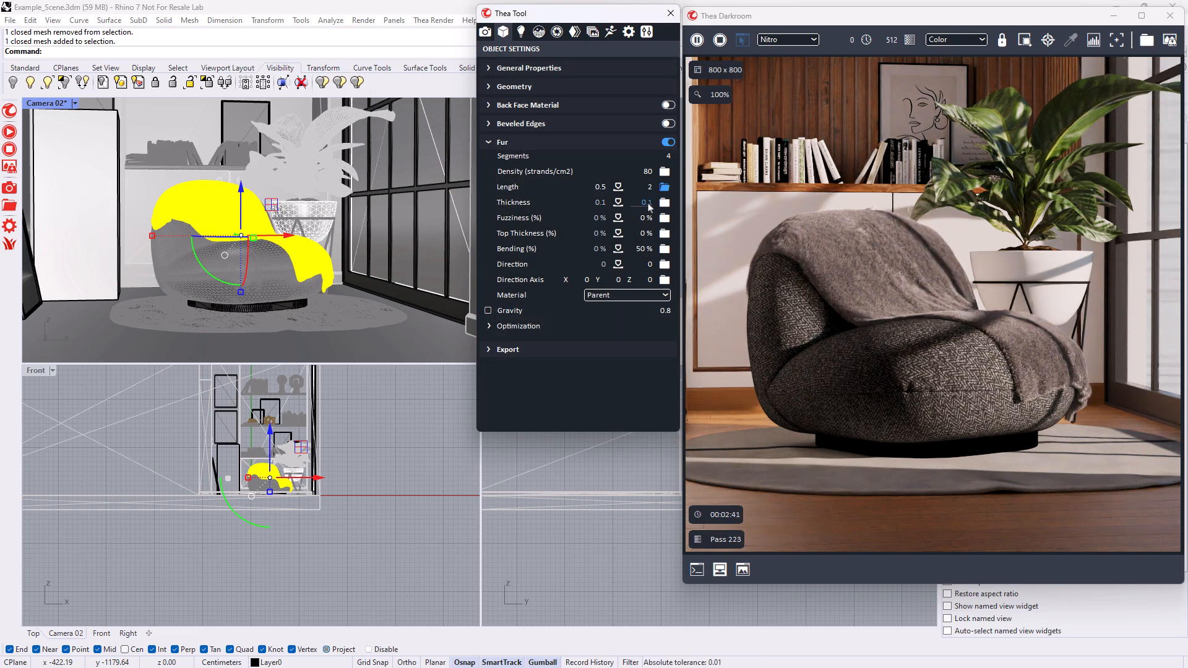
- Set the blanket's fur thickness to 0.2 and fuzziness to 15%, and increase its top thickness
{"action": "left_click", "coordinate": [647, 203]}
{"action": "type", "text": "0.2"}
{"action": "left_click", "coordinate": [648, 219]}
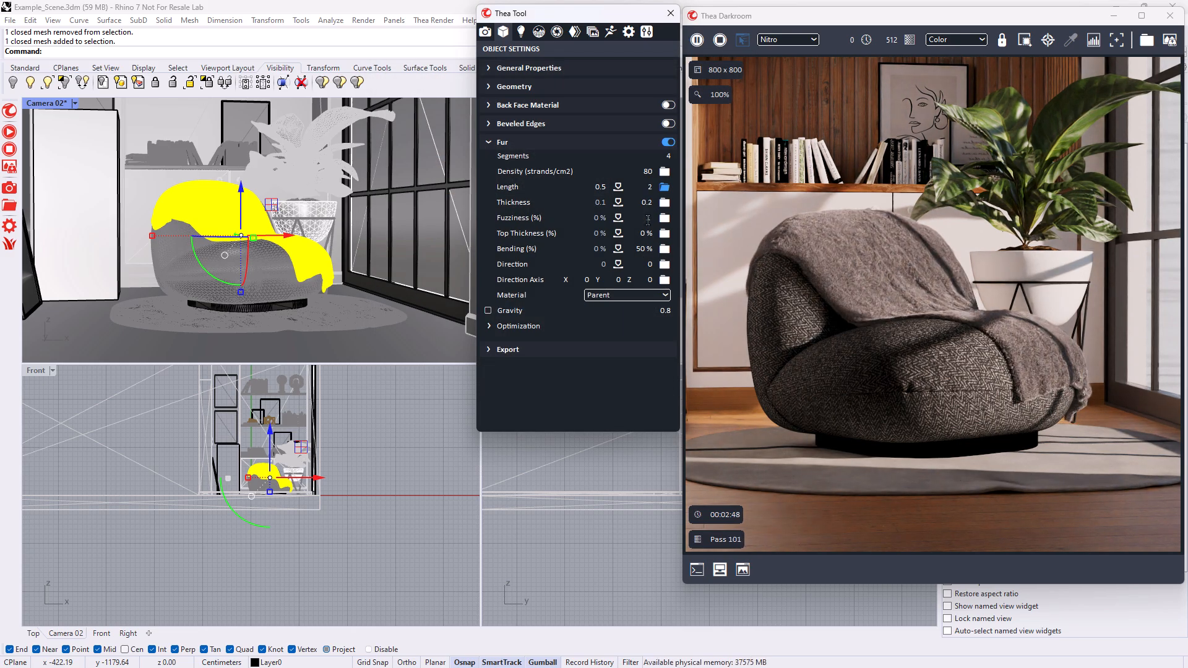
{"action": "type", "text": "15"}
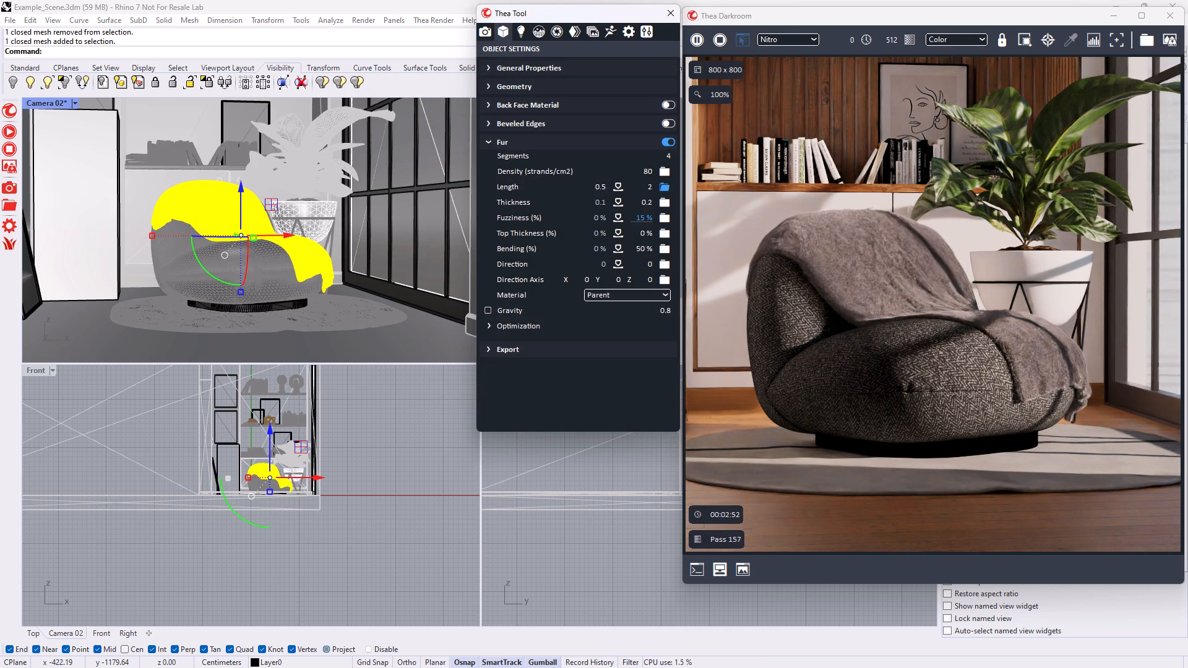
{"action": "left_click", "coordinate": [648, 233]}
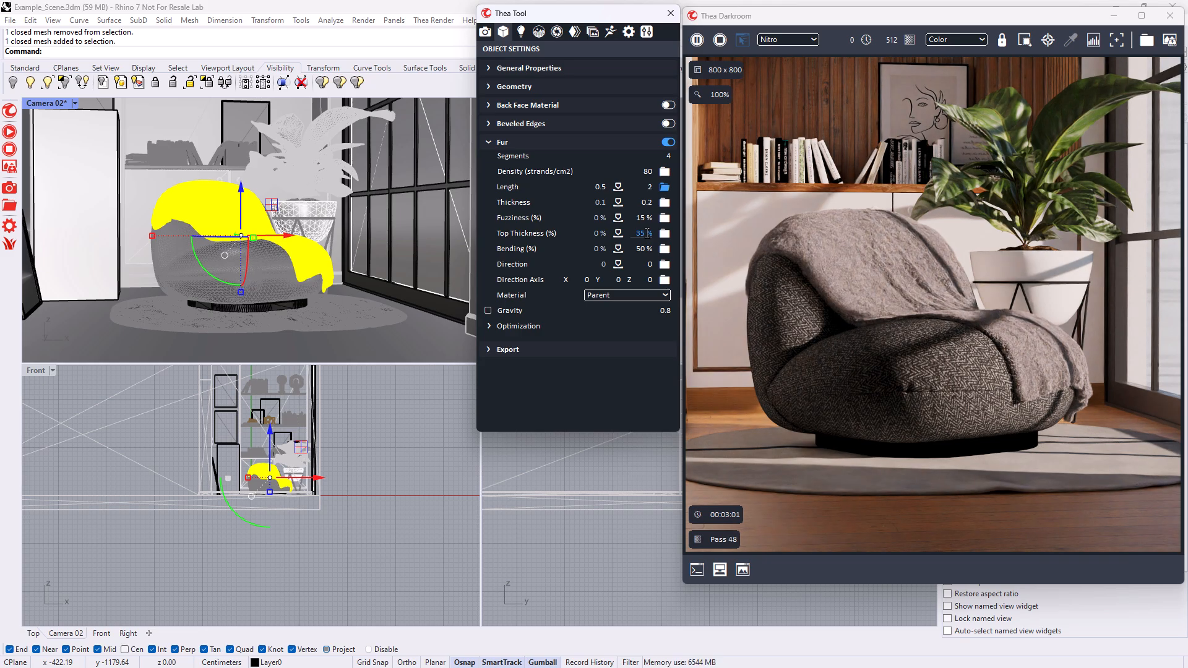
- Enable fur on the round rug with a density of 60 and a length of 2, and load a length texture
{"action": "left_click", "coordinate": [346, 312]}
{"action": "left_click", "coordinate": [668, 142]}
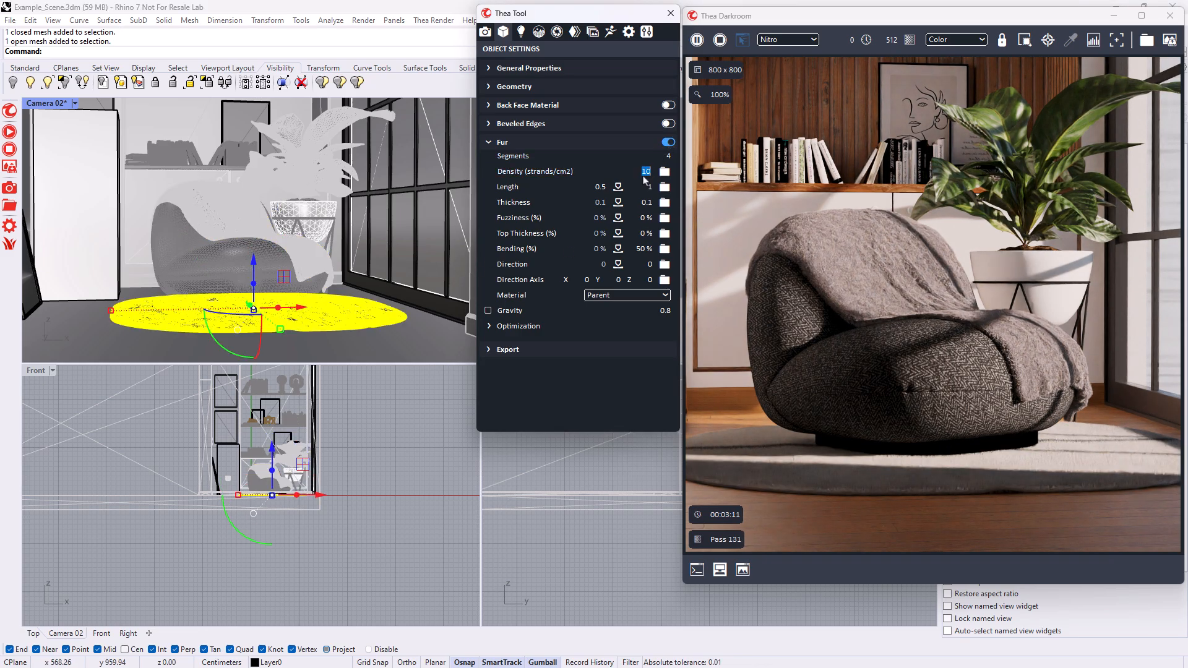
{"action": "left_click", "coordinate": [648, 171]}
{"action": "type", "text": "60"}
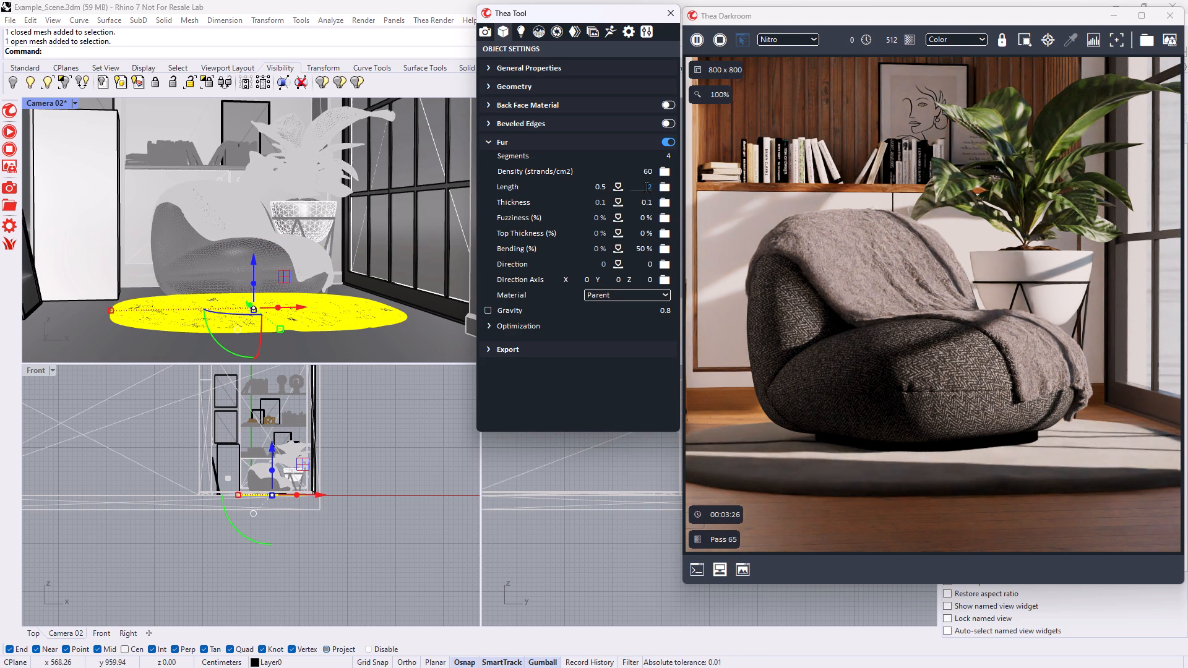
{"action": "left_click", "coordinate": [665, 187]}
{"action": "left_click", "coordinate": [600, 180]}
{"action": "left_click", "coordinate": [667, 333]}
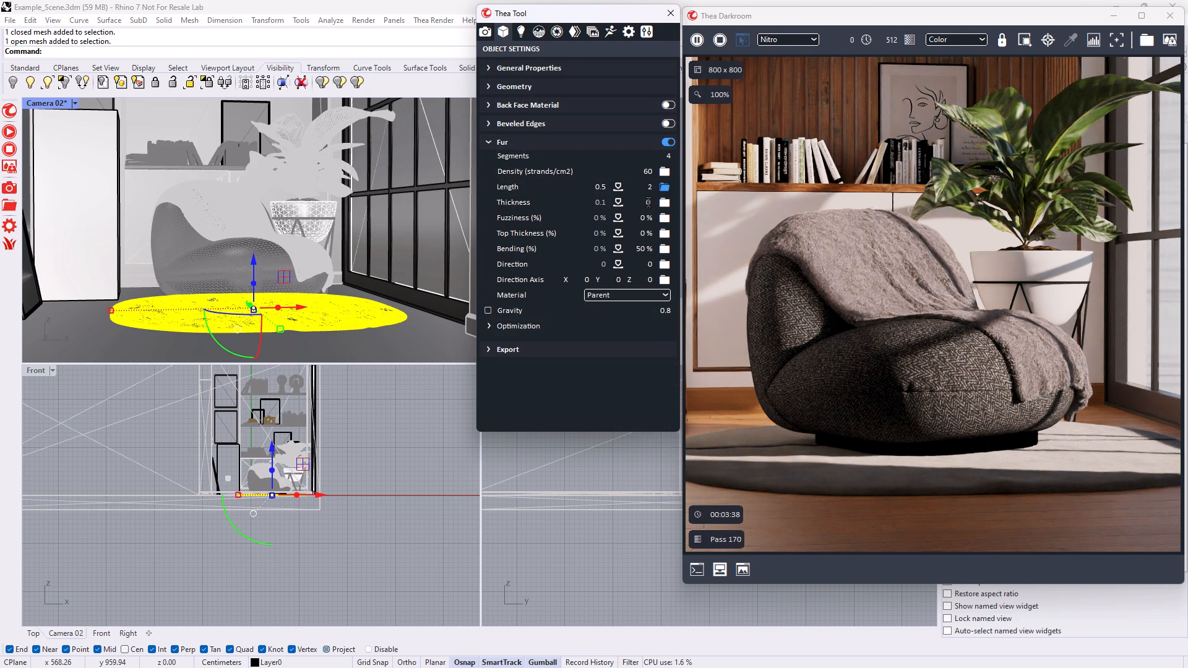
- Set the rug's fur thickness to 0.2 and fuzziness to 15%
{"action": "left_click", "coordinate": [648, 202]}
{"action": "type", "text": "0.1"}
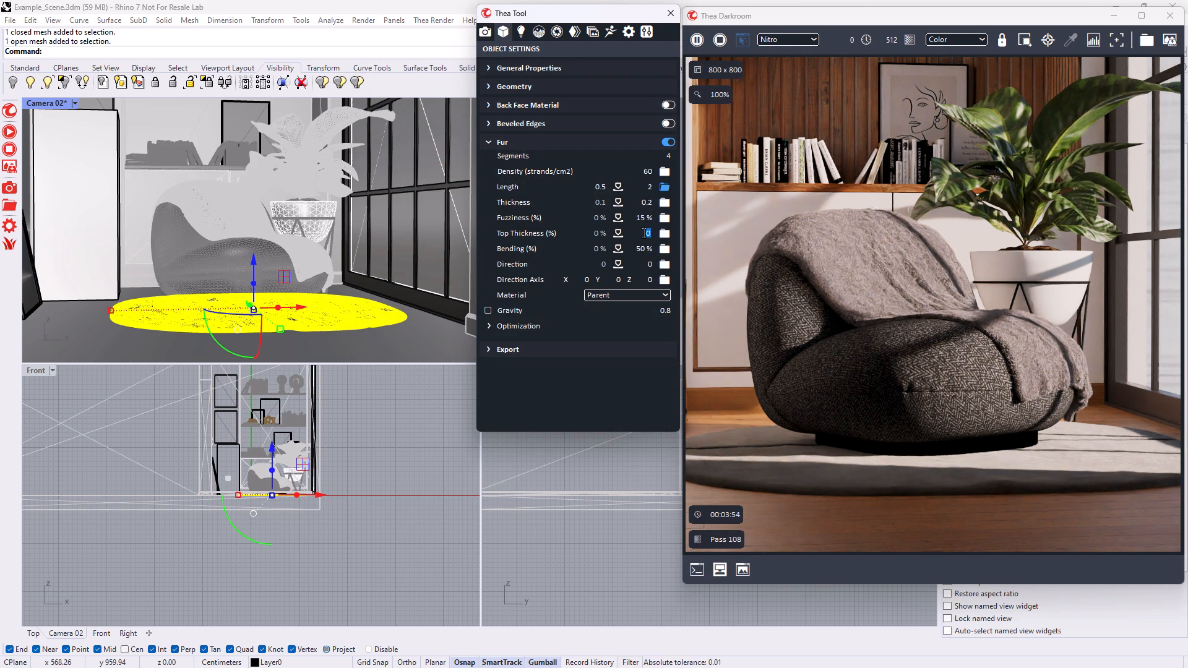